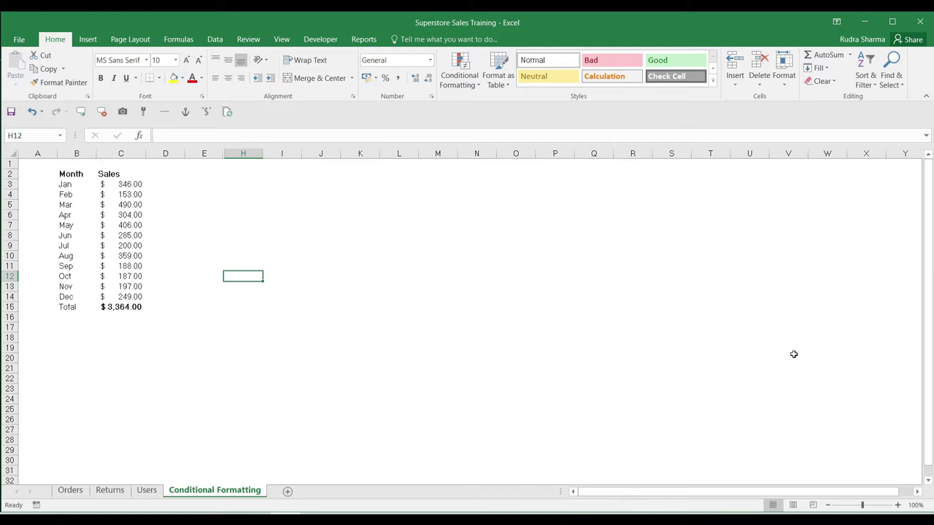
Undo the last change to restore the color-scaled Month and Sales copy, and select its March sales cell.
key("ctrl+z")
left_click(286, 204)
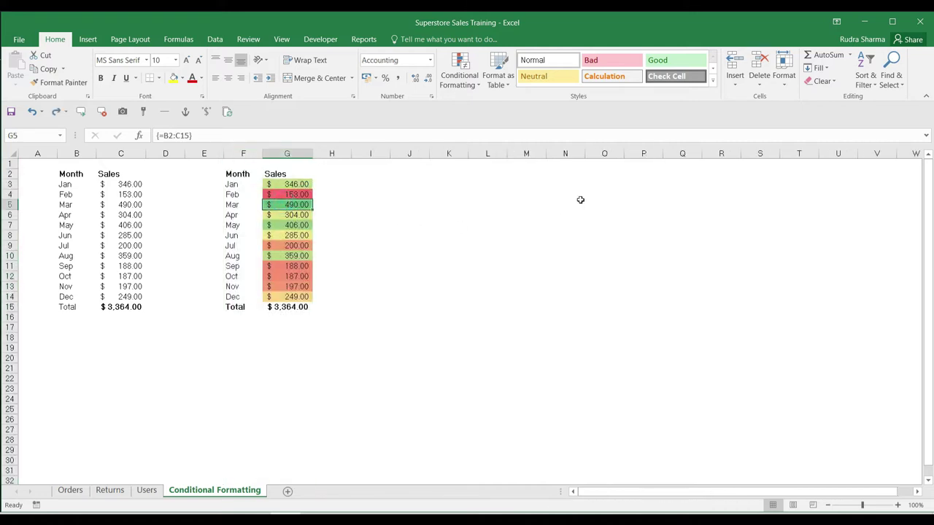
Examine the color-scaled Sales values month by month, comparing how high and low amounts are shaded.
key("Down")
key("Down")
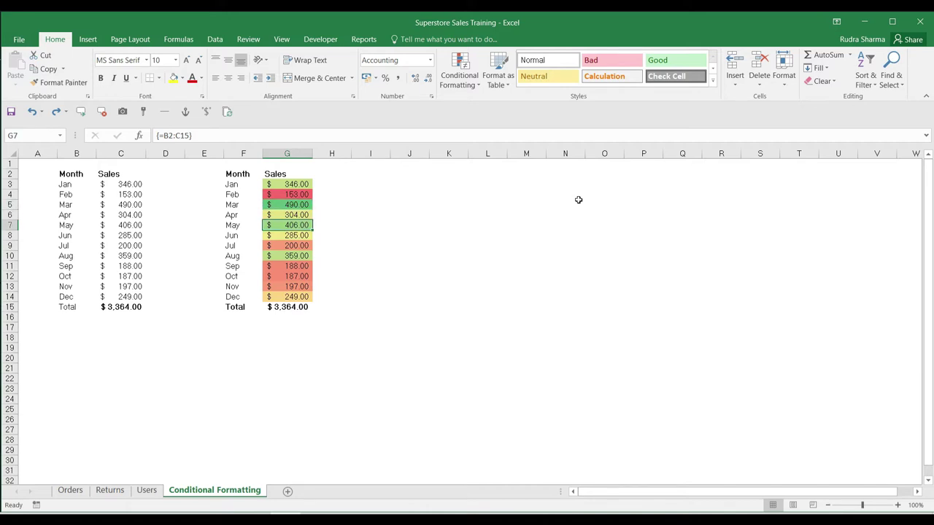
key("Down")
key("Down")
key("Down")
key("Down")
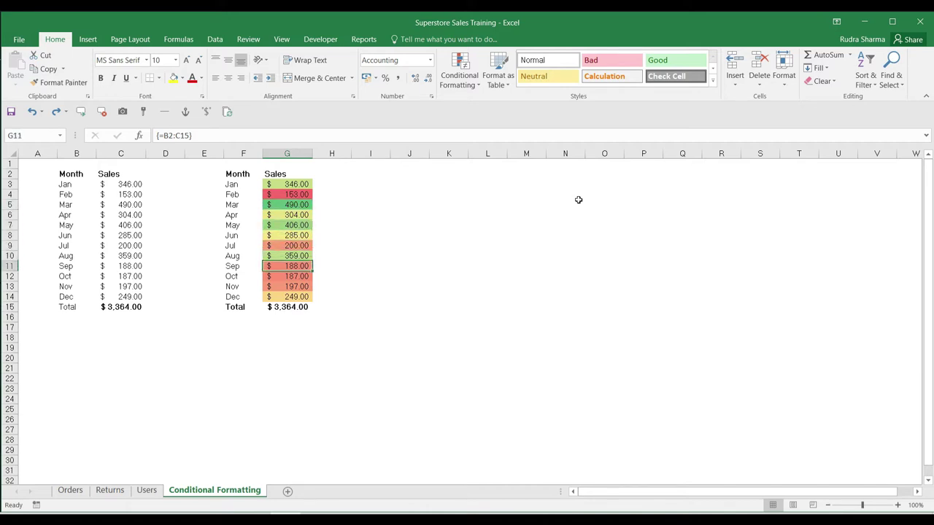
key("Down")
key("Down")
key("Up")
key("Up")
key("Up")
key("Up")
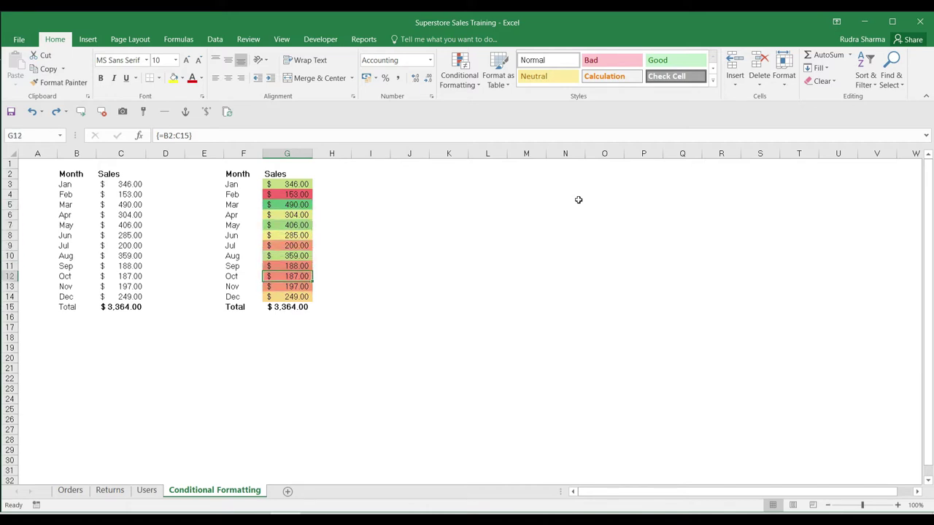
key("Up")
key("Up")
key("Up")
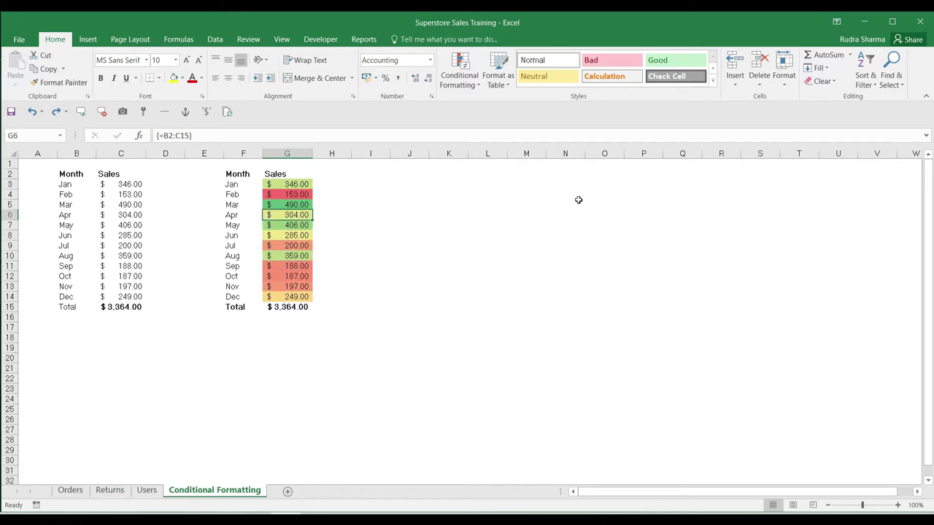
key("Up")
key("Up")
key("Up")
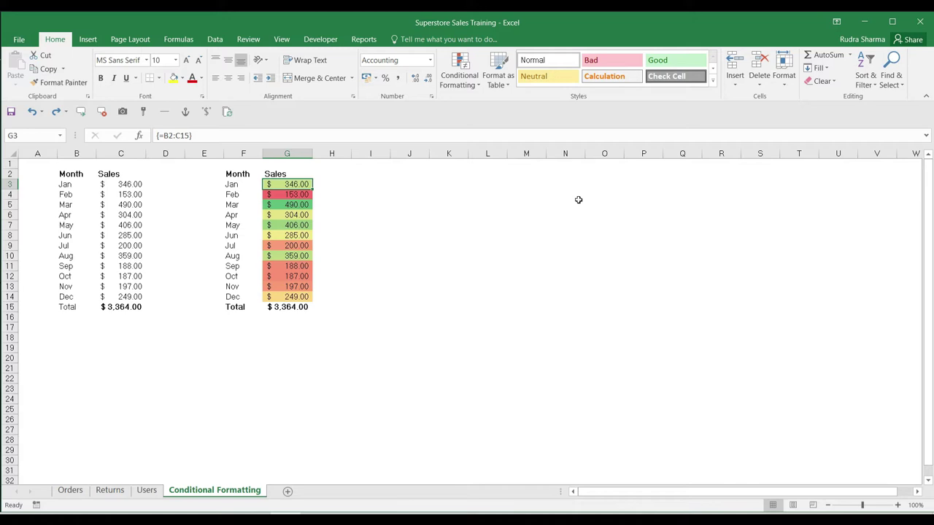
key("Down")
key("Down")
key("Down")
key("Down")
key("Down")
key("Down")
key("Down")
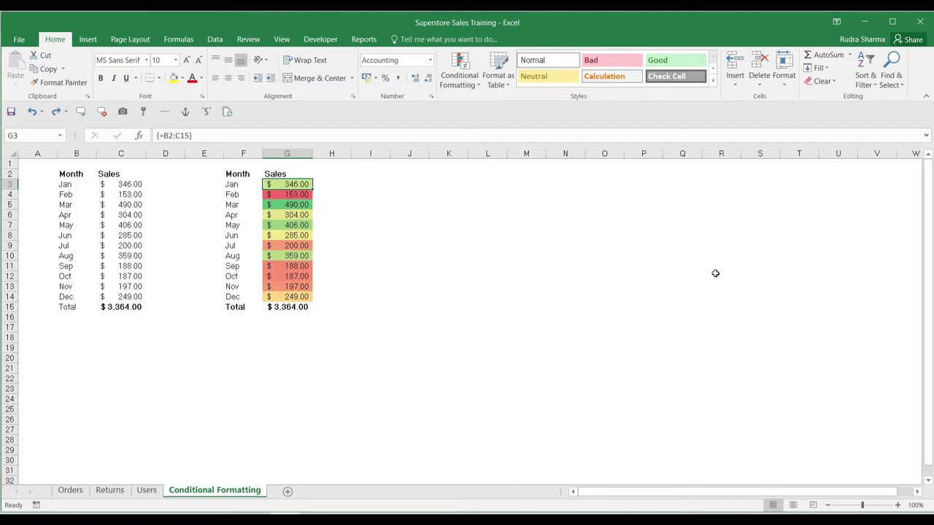
On the Orders sheet, highlight Profit cells I2:I22 that are greater than 200 with Green Fill with Dark Green Text.
left_click(70, 490)
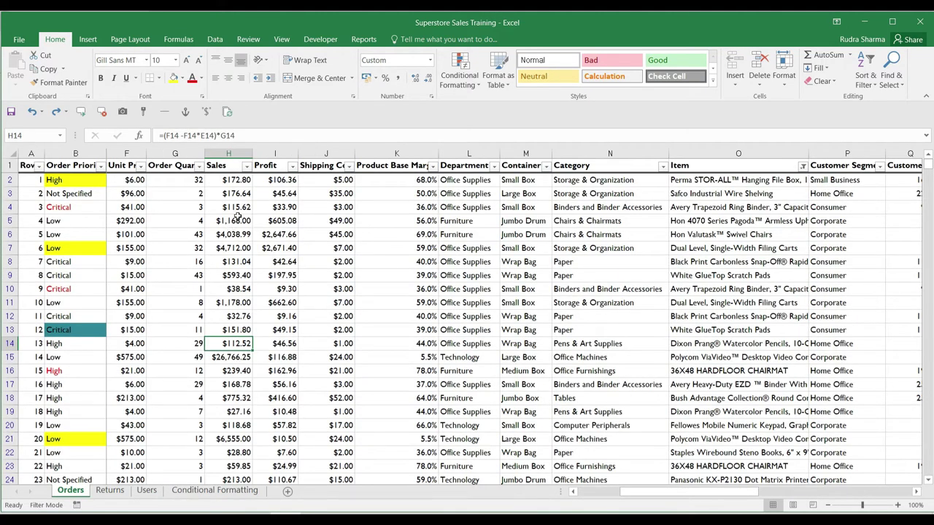
left_click(276, 181)
left_click_drag(276, 184, 285, 452)
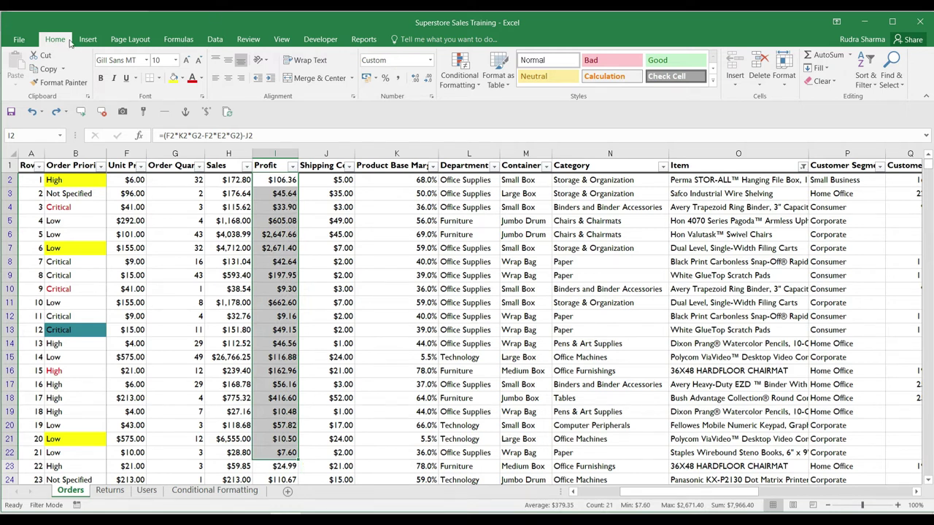
left_click(478, 85)
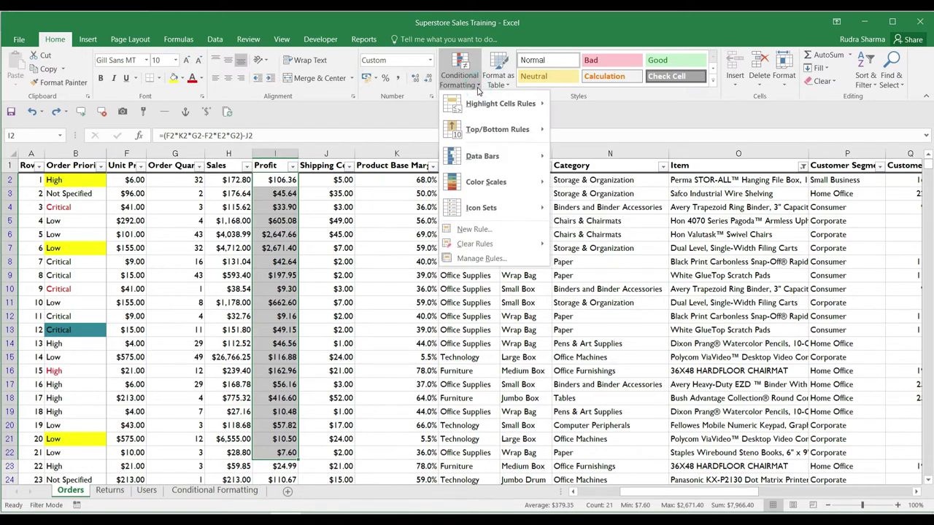
mouse_move(492, 207)
mouse_move(502, 110)
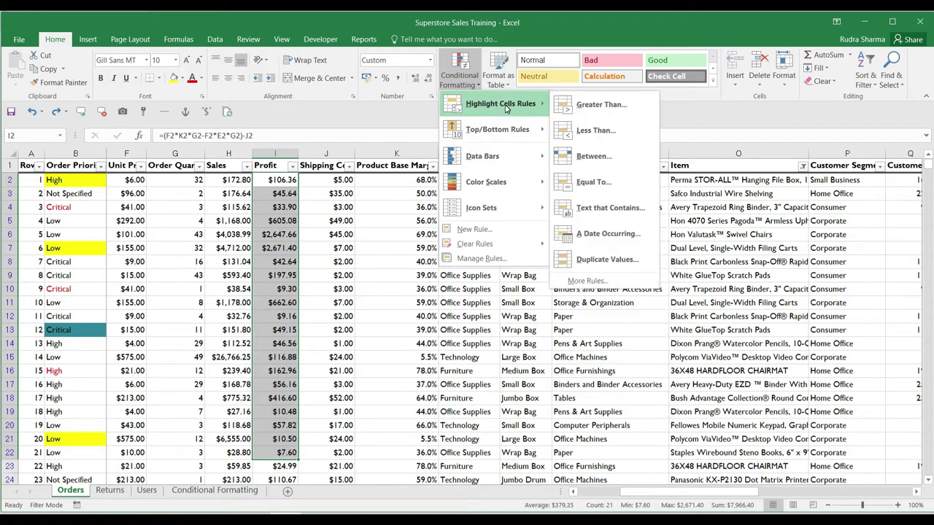
left_click(595, 106)
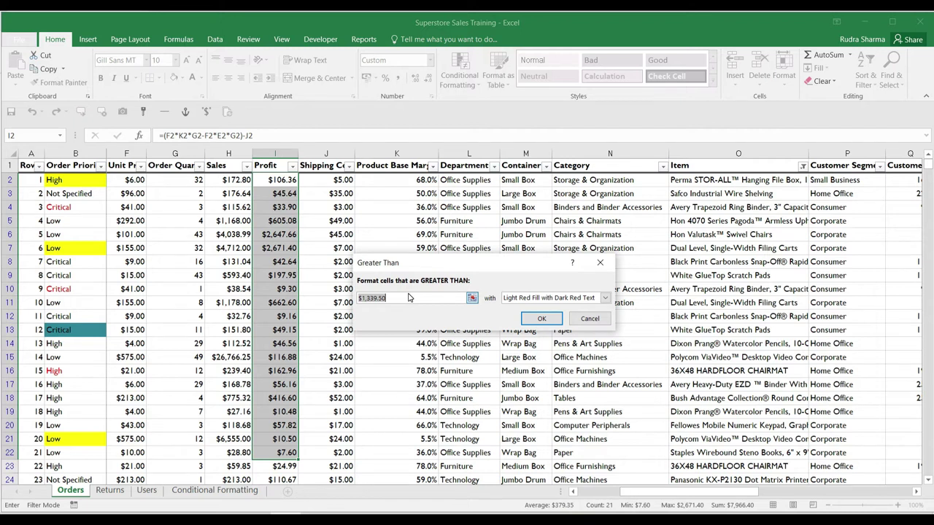
type("200")
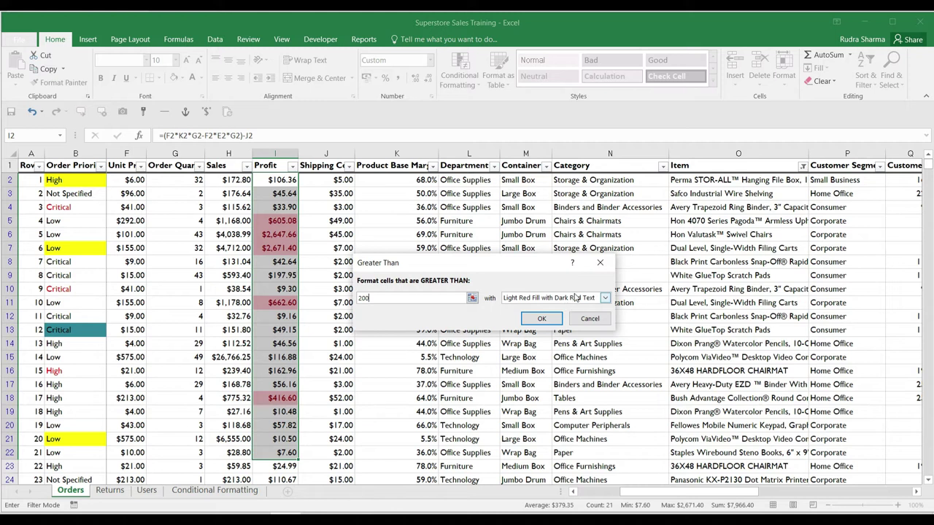
left_click(575, 298)
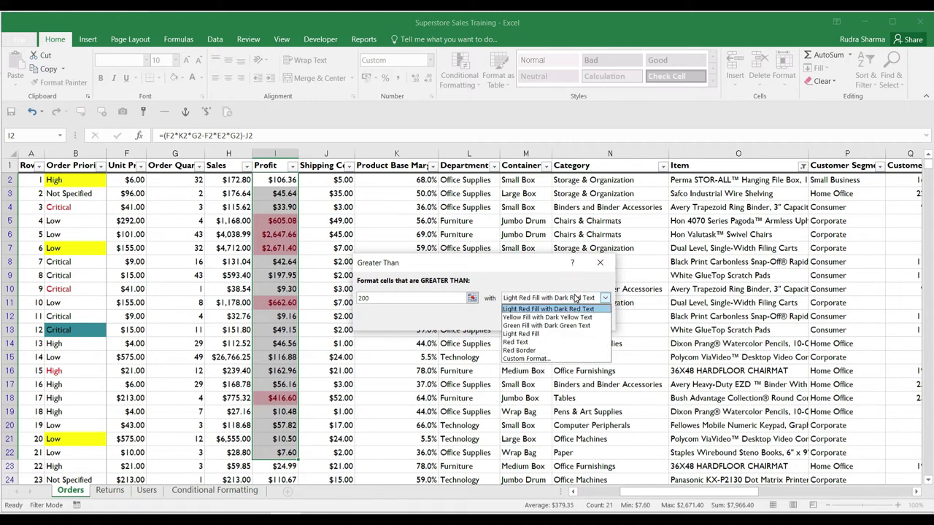
left_click(543, 325)
left_click(538, 321)
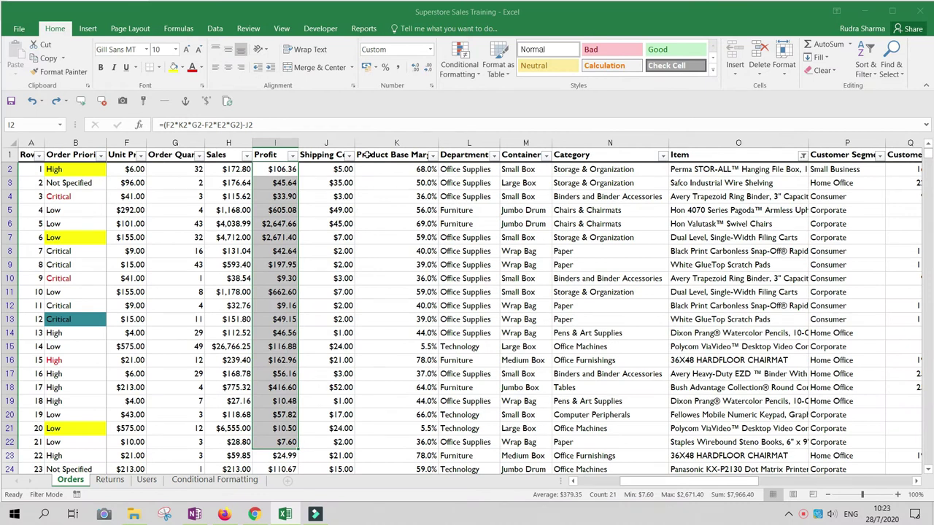
Highlight the selected Profit cells that are less than 50 with Light Red Fill with Dark Red Text.
left_click(453, 76)
mouse_move(490, 93)
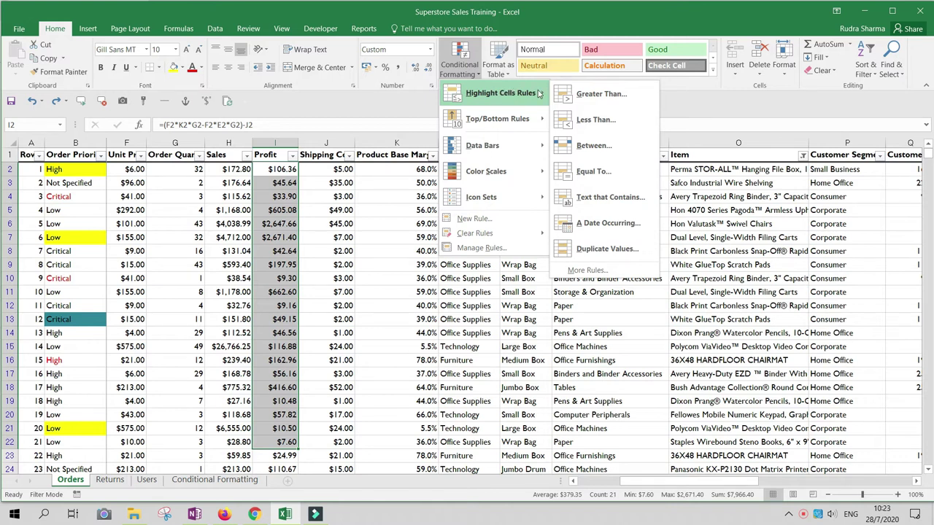
left_click(607, 123)
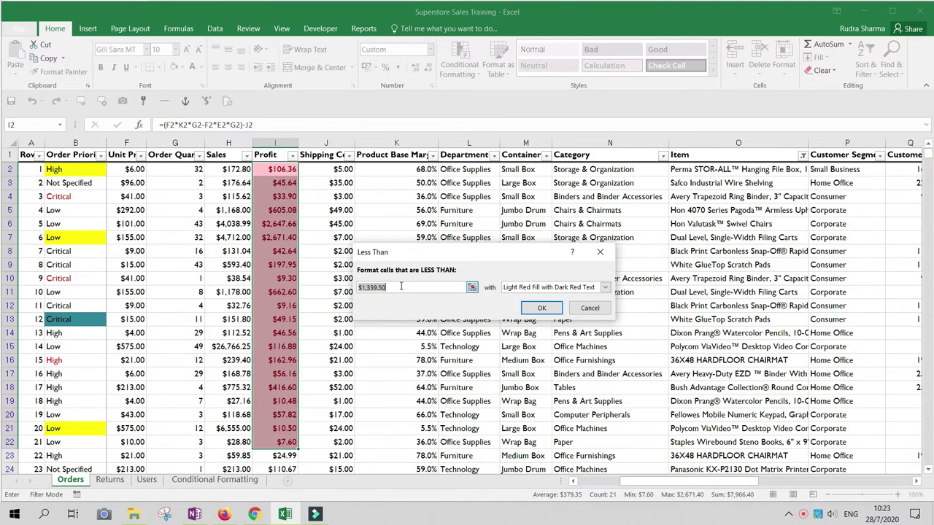
type("50")
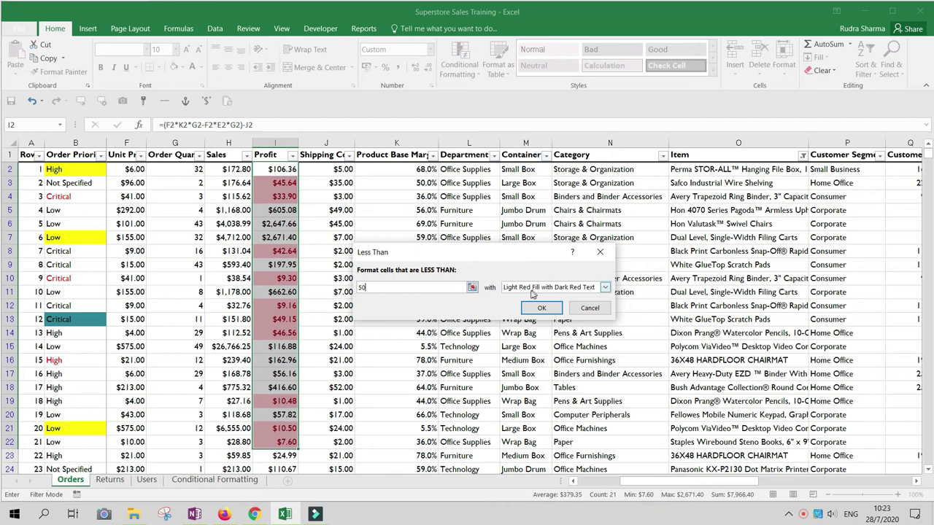
key("Return")
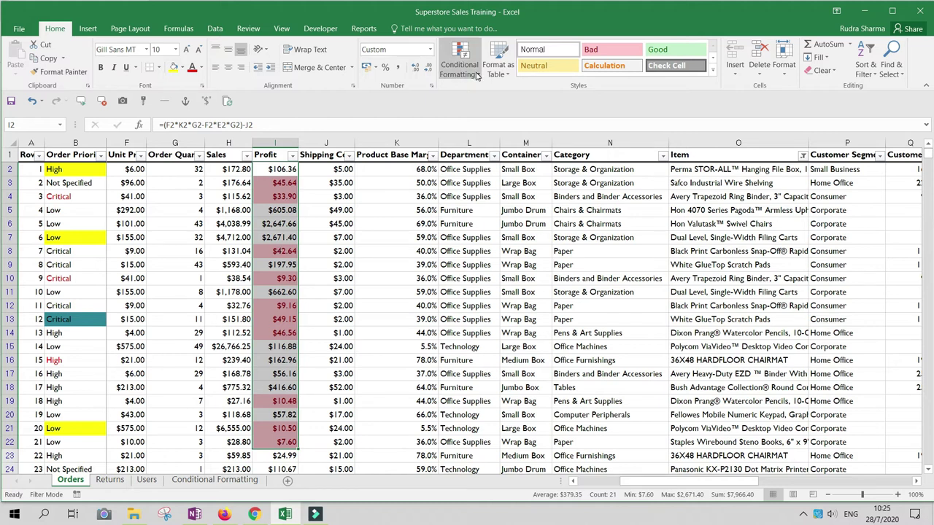
Highlight Profit values between 100 and 350 with Yellow Fill with Dark Yellow Text, and check the matching cells.
left_click(474, 72)
mouse_move(497, 101)
left_click(591, 146)
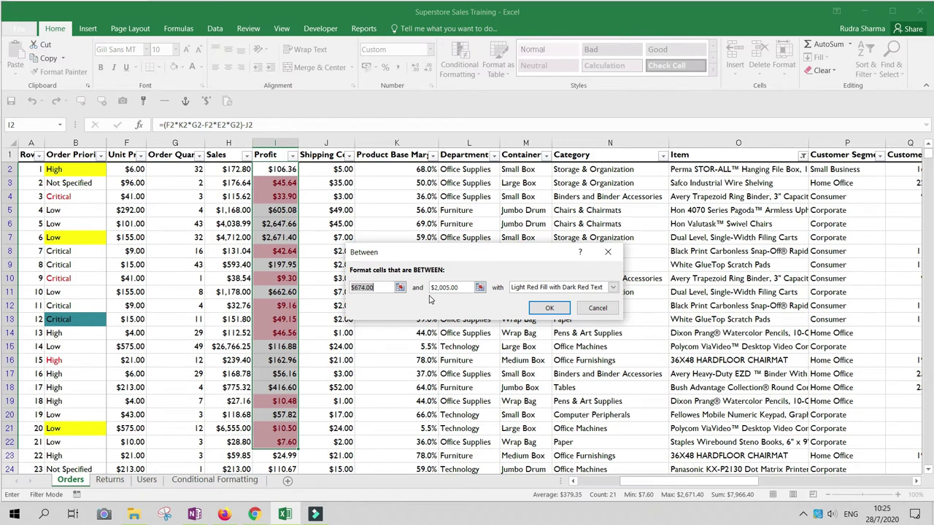
type("100")
key("Tab")
type("350")
left_click(584, 288)
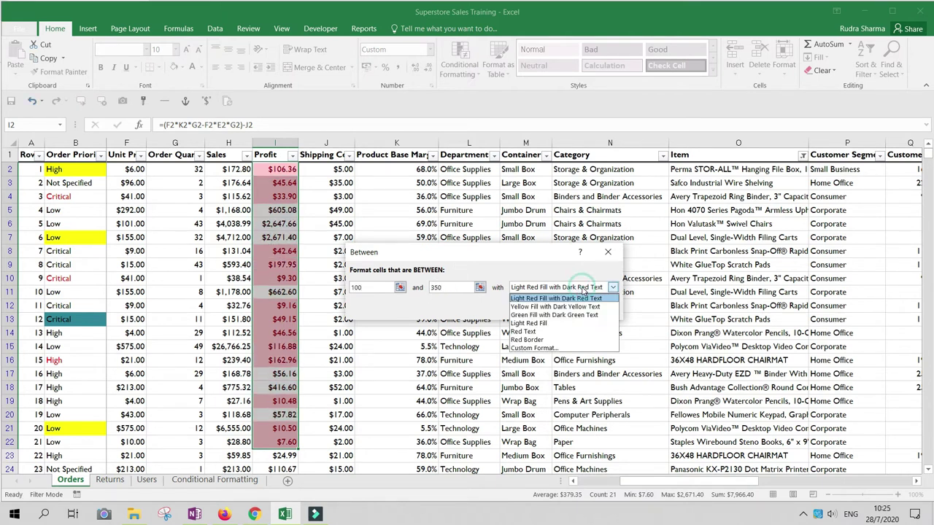
left_click(552, 308)
key("Return")
left_click(281, 183)
left_click(277, 165)
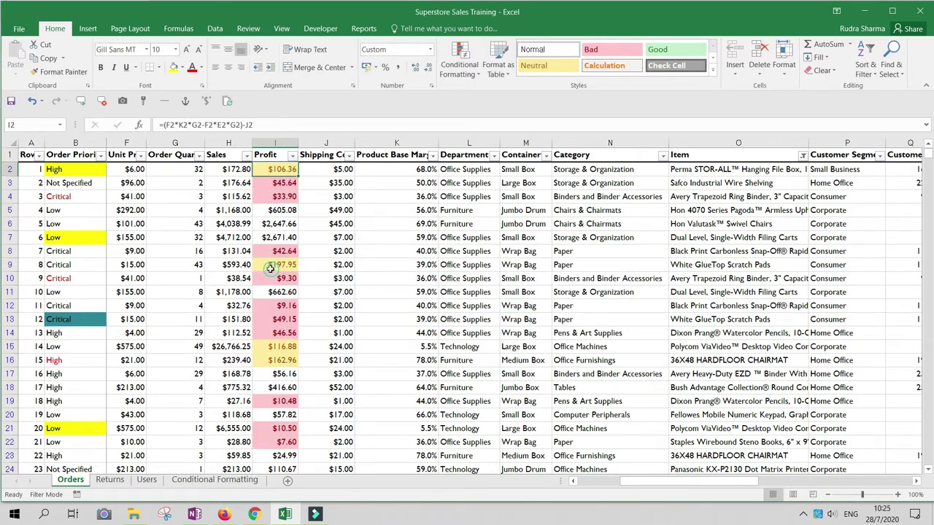
left_click(281, 348)
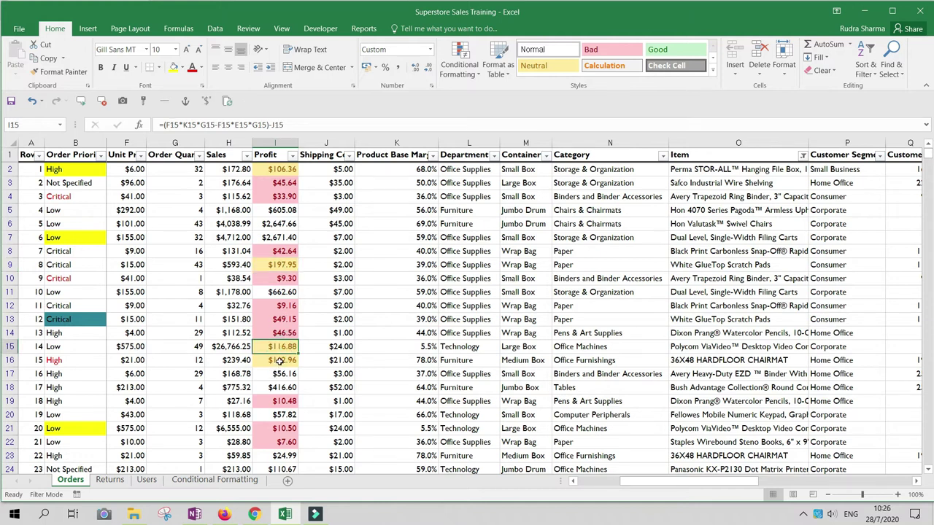
left_click(279, 360)
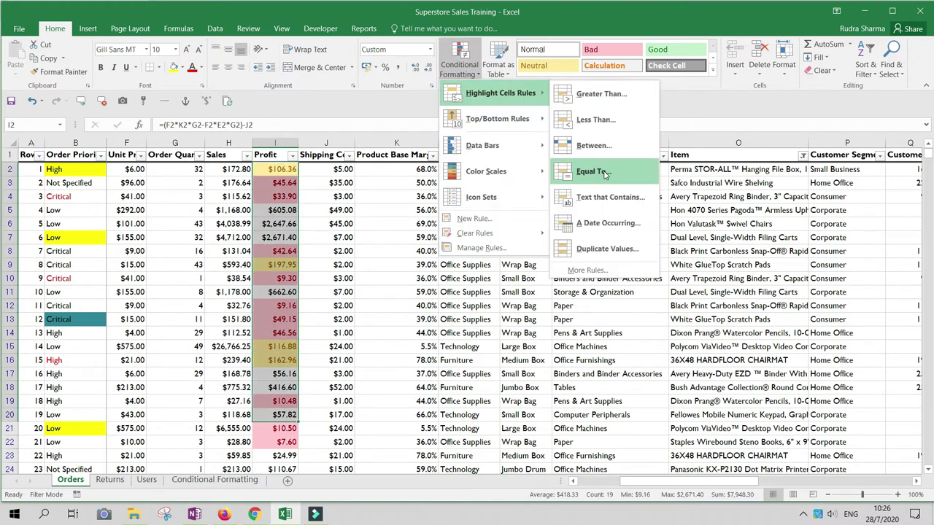
Highlight Profit cells I2:I22 that are equal to 2671.40 with Light Red Fill.
left_click(600, 191)
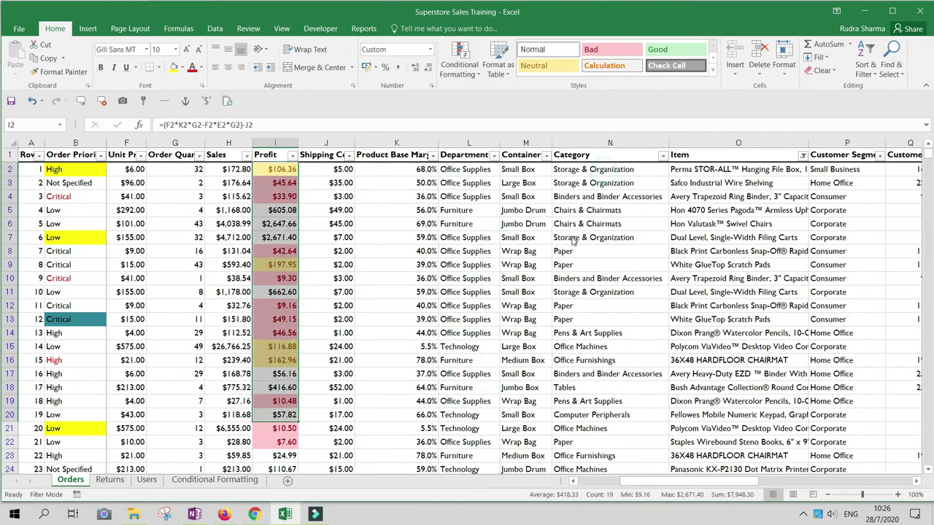
left_click(450, 286)
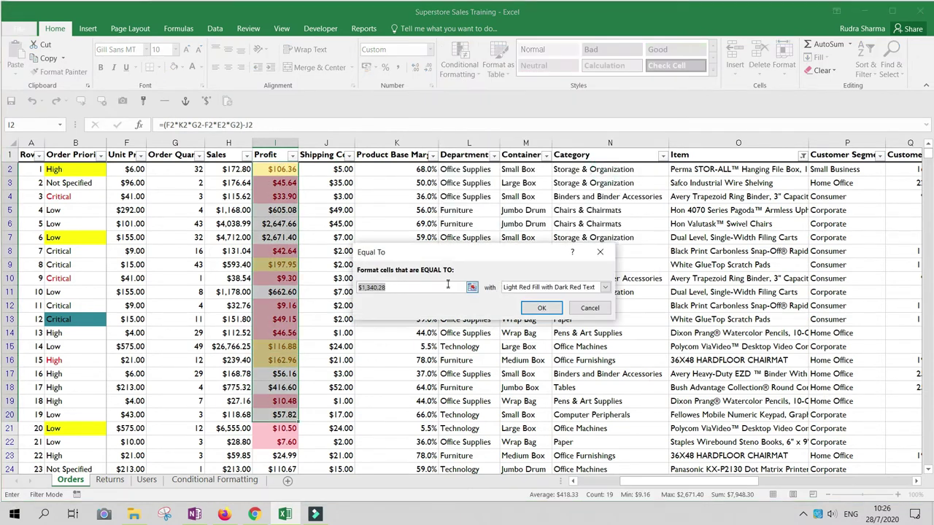
type("26")
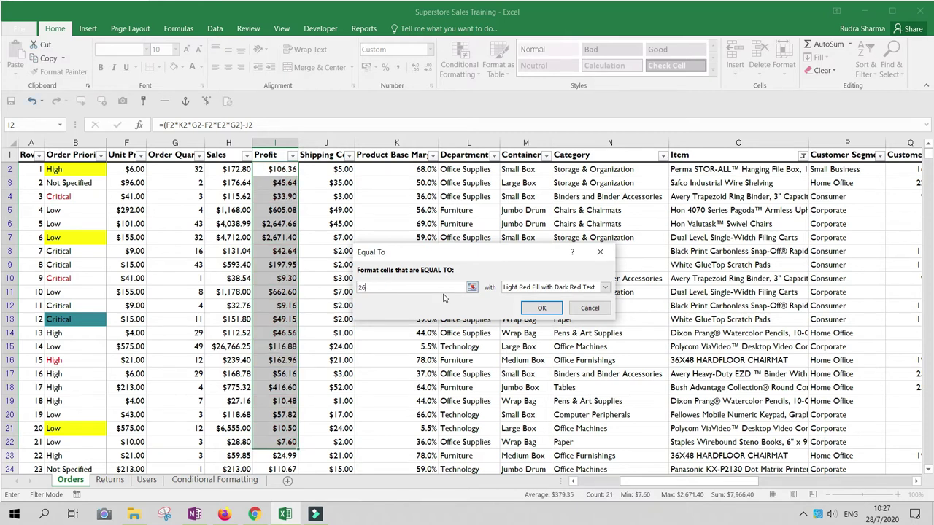
type("71.40")
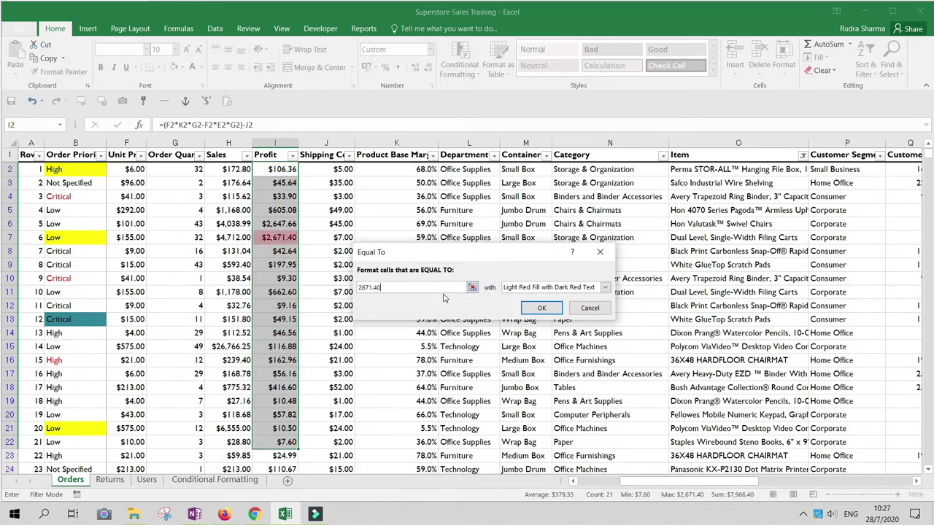
left_click(544, 288)
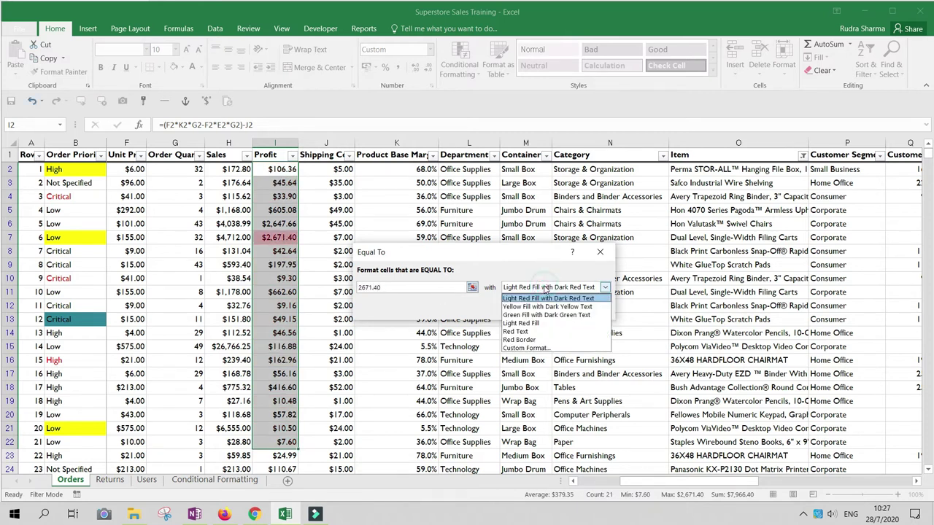
left_click(523, 323)
left_click(541, 307)
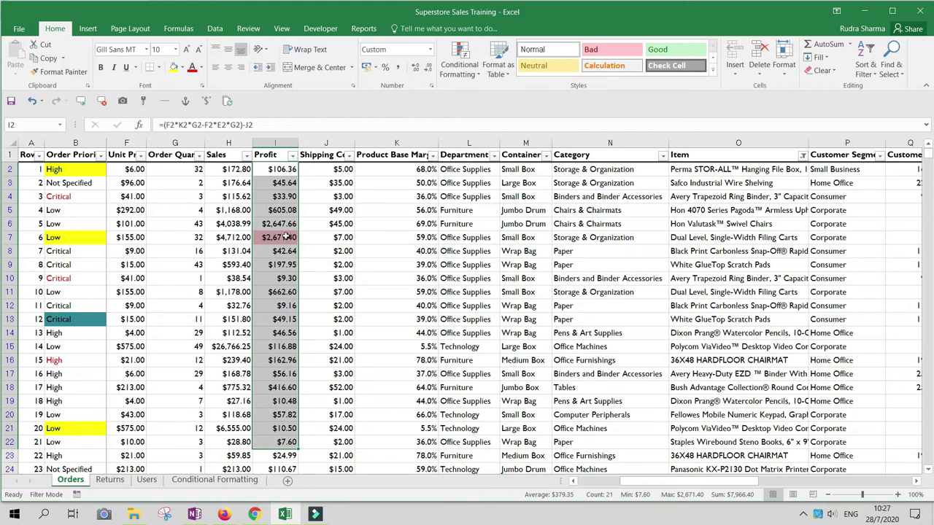
left_click(459, 65)
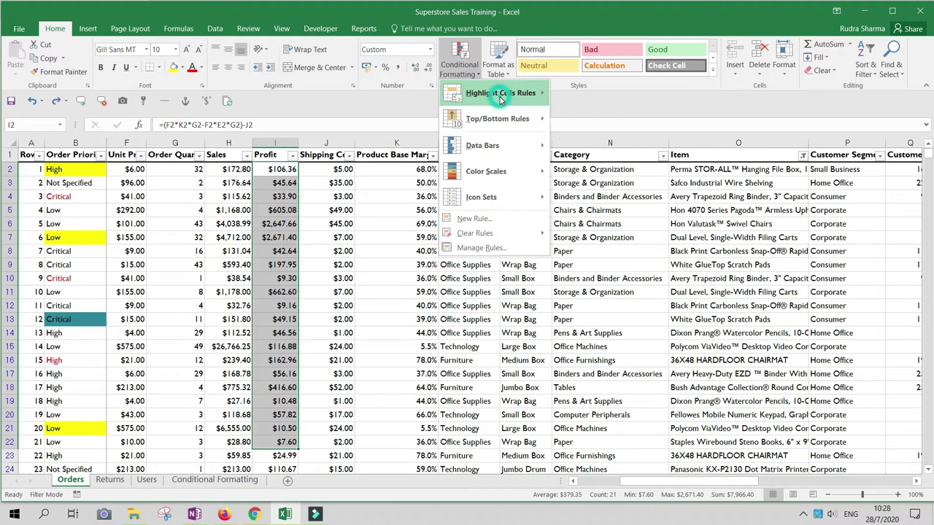
mouse_move(497, 94)
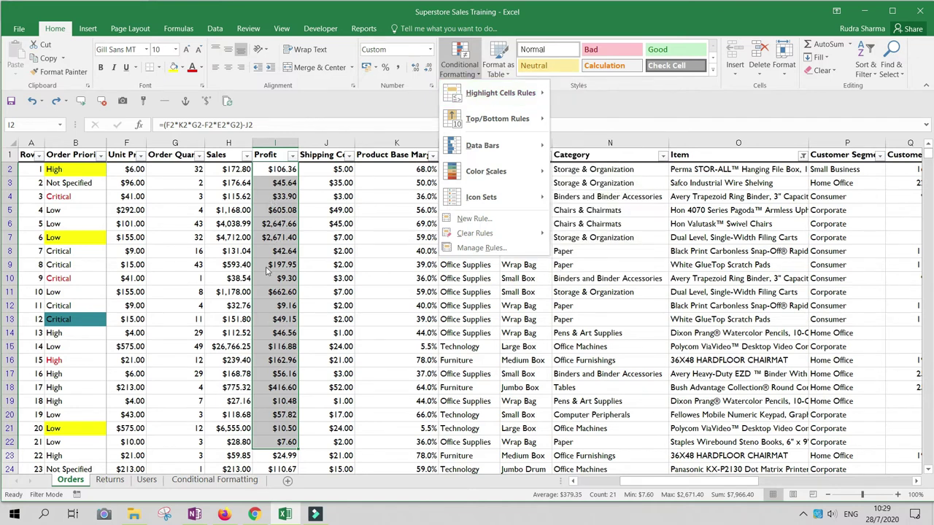
mouse_move(505, 191)
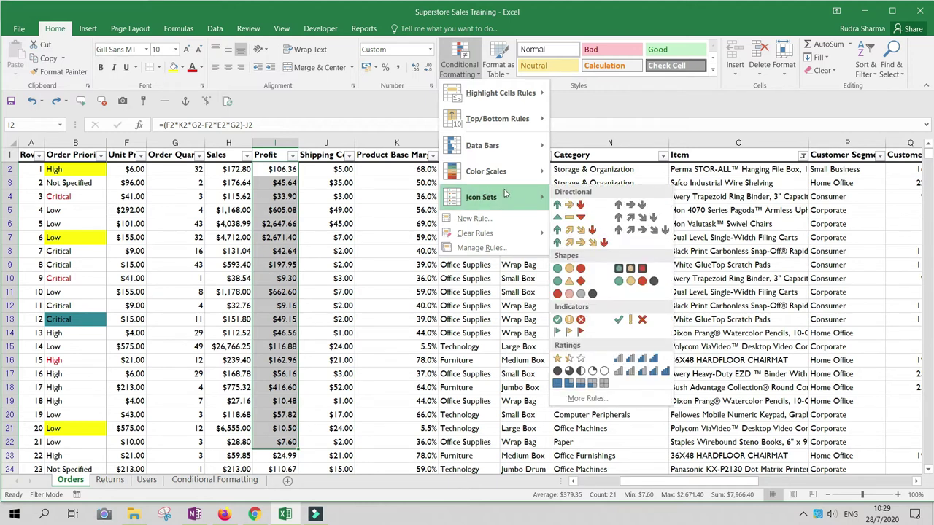
left_click(606, 169)
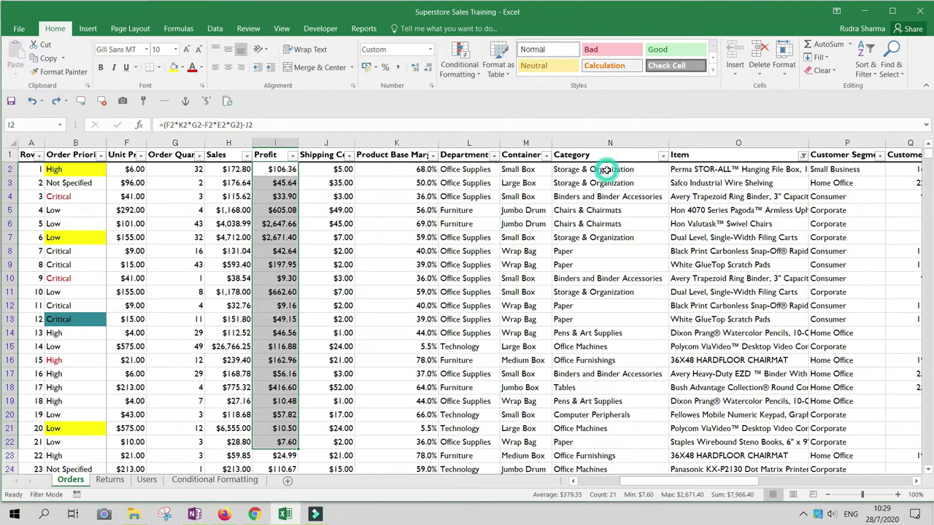
left_click(606, 169)
left_click_drag(611, 169, 616, 182)
left_click(597, 226)
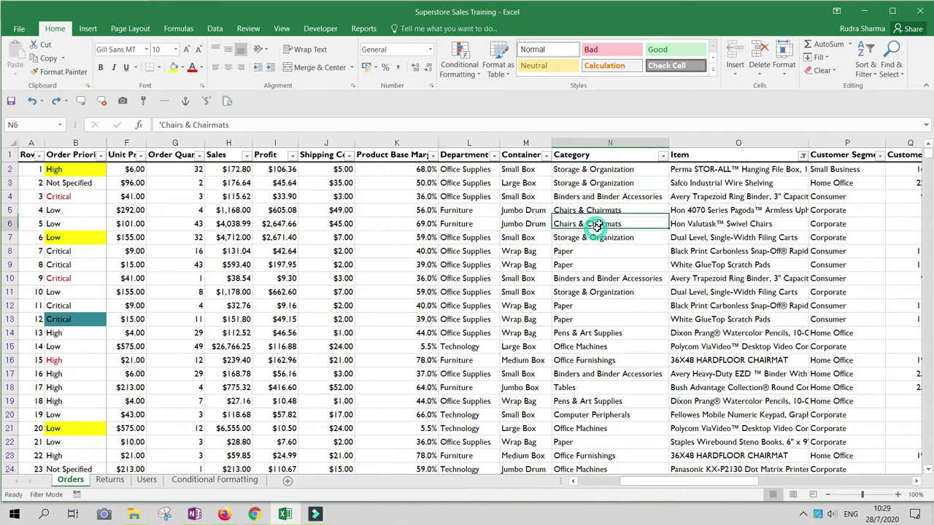
Format Category cells from N2 to the last row that contain the text "Binders" with Red Text, and check the matching cells.
left_click(624, 141)
left_click(616, 172)
key("ctrl+shift+Down")
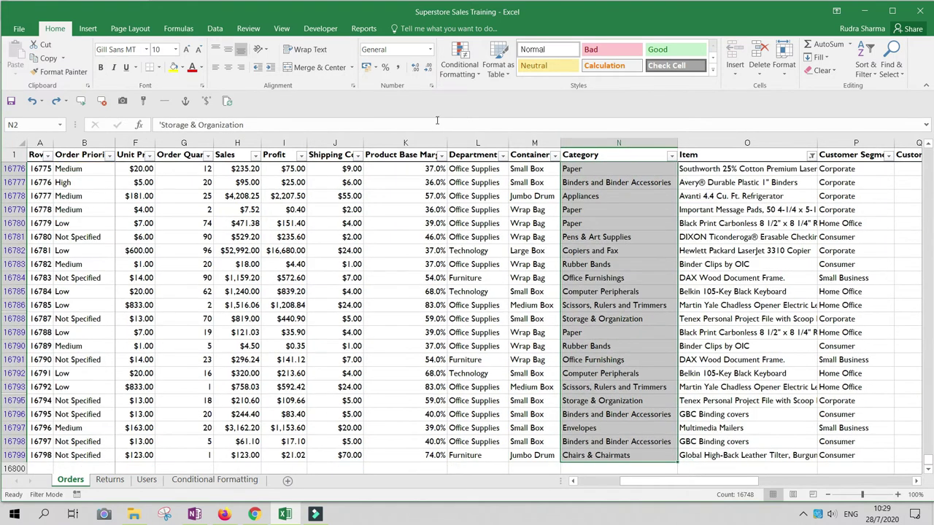
left_click(469, 76)
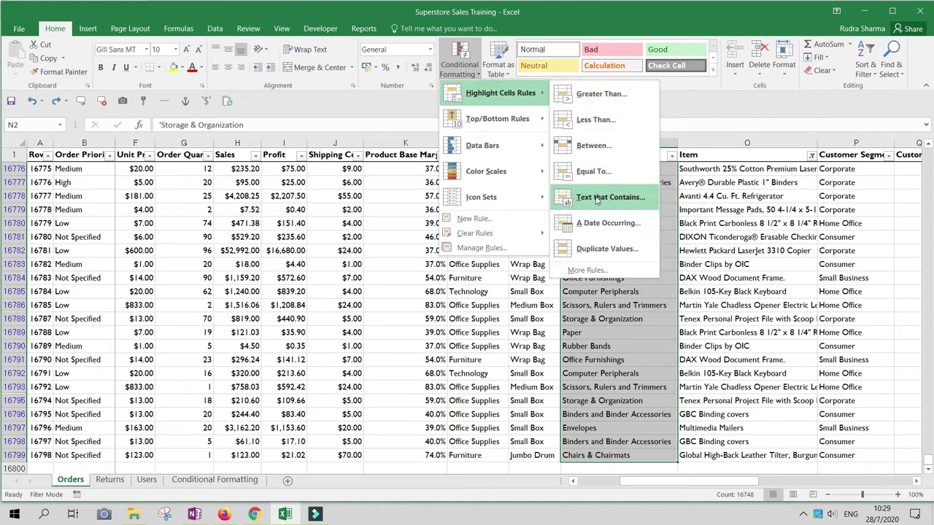
left_click(596, 198)
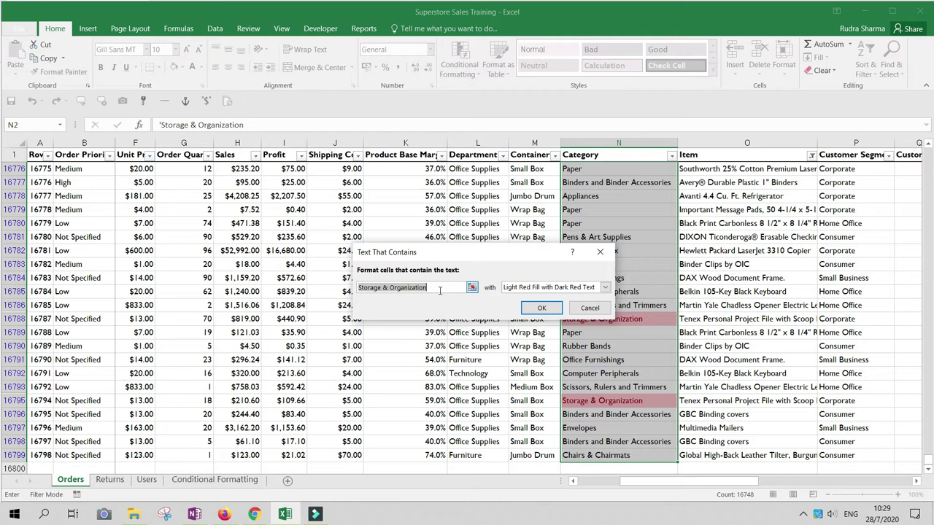
type("Binders")
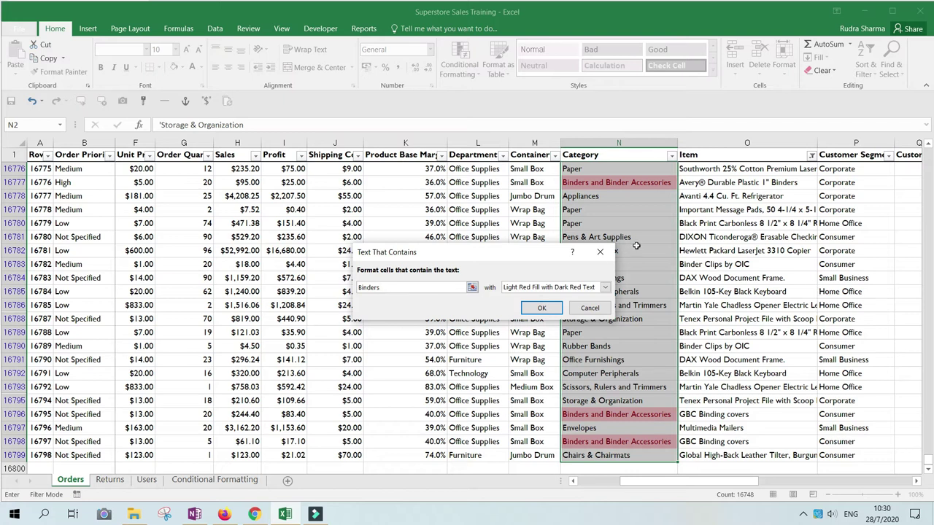
left_click(605, 288)
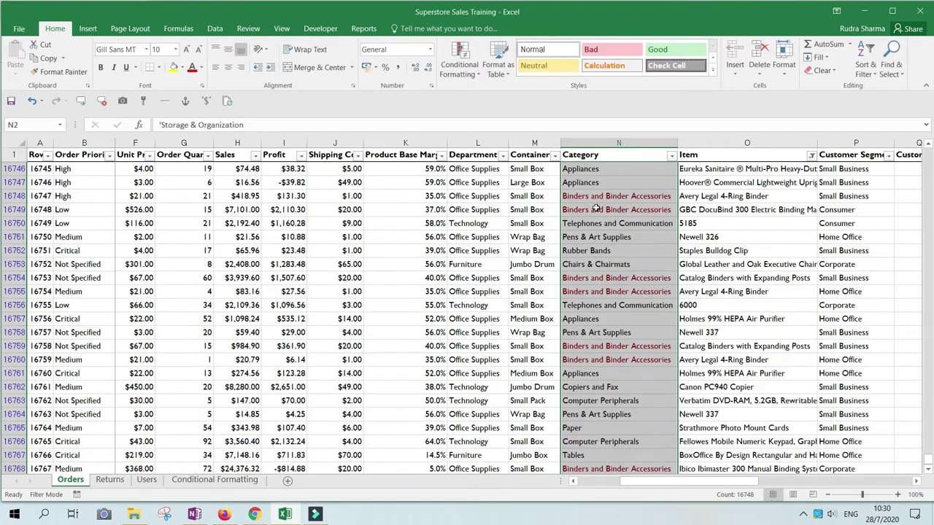
scroll(594, 207, "up", 7)
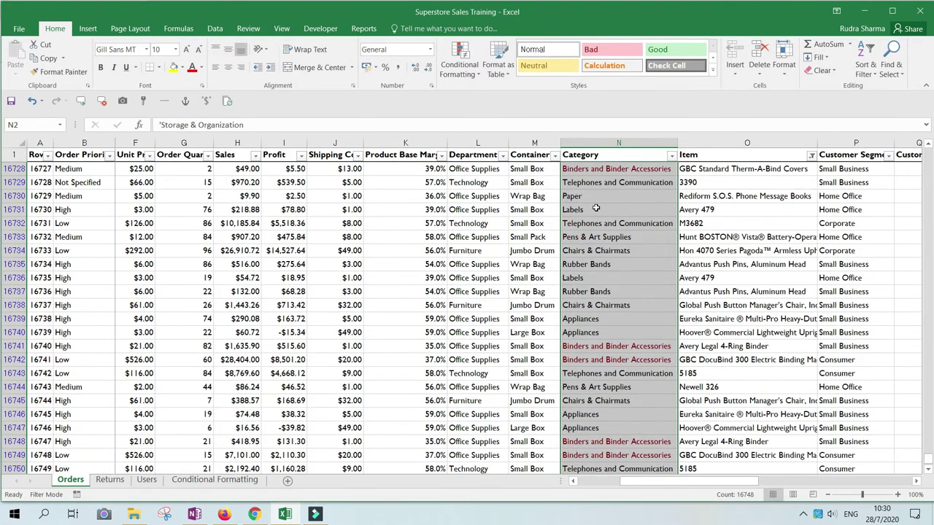
scroll(594, 207, "up", 5)
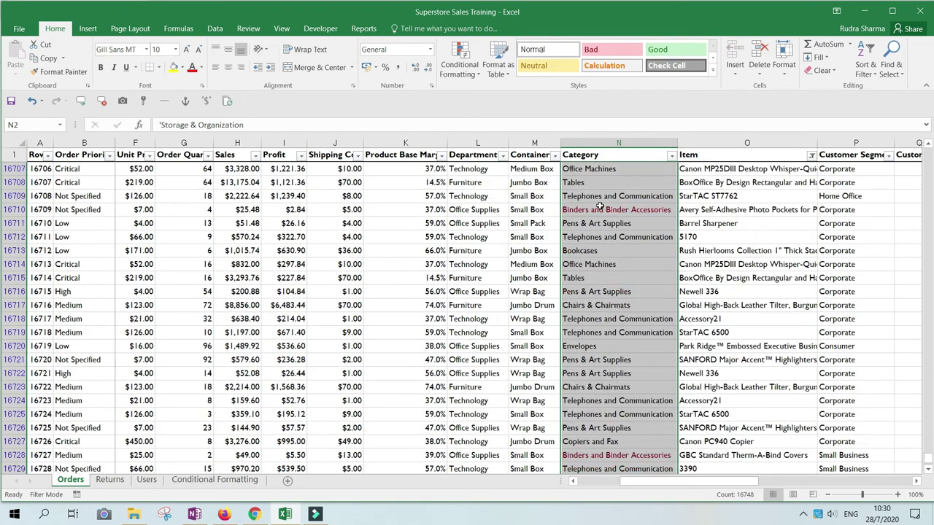
scroll(599, 206, "up", 20)
scroll(598, 206, "up", 20)
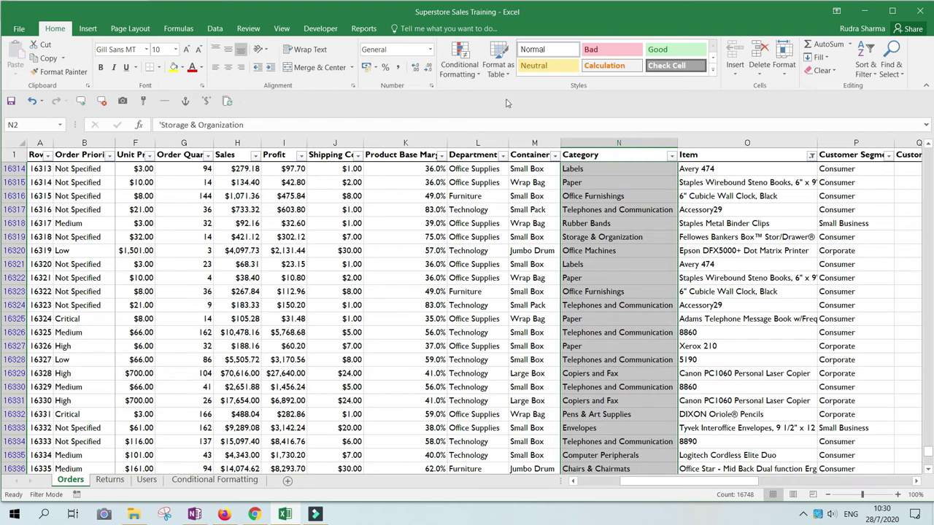
Highlight the selected Category cells that contain the text "Binders" using a custom format with a yellow fill.
left_click(457, 69)
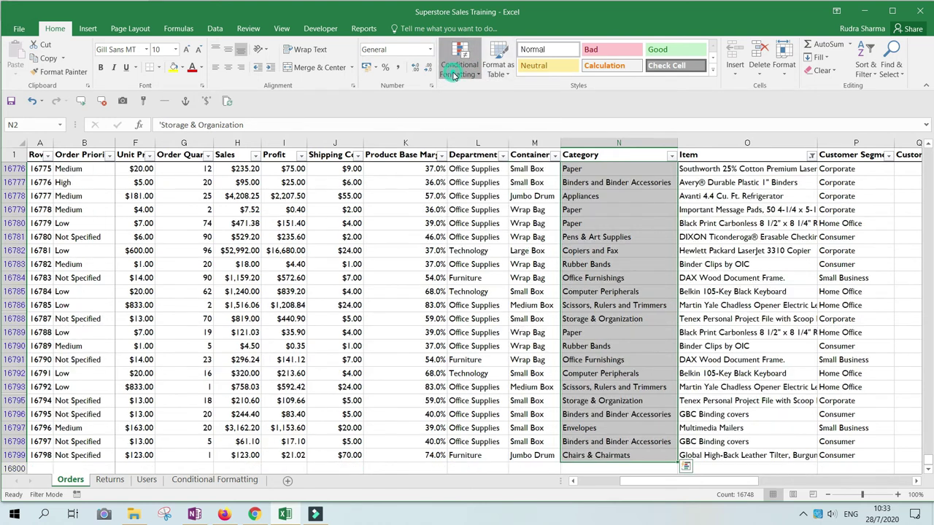
left_click(454, 73)
mouse_move(501, 92)
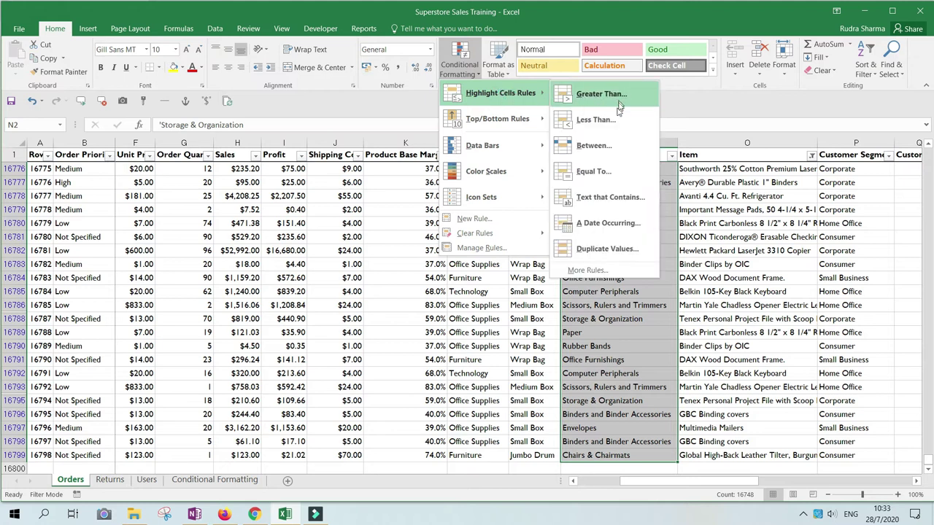
left_click(596, 202)
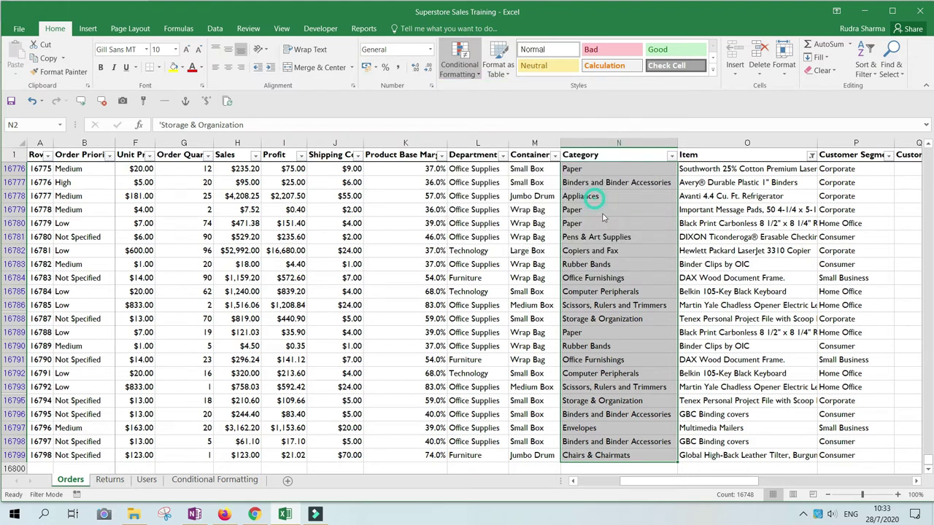
type("Binders")
left_click(605, 287)
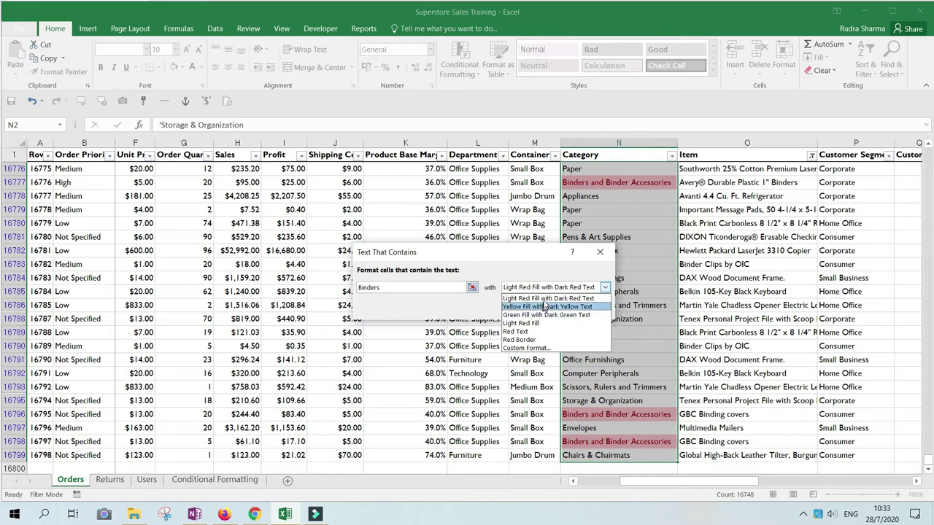
left_click(526, 349)
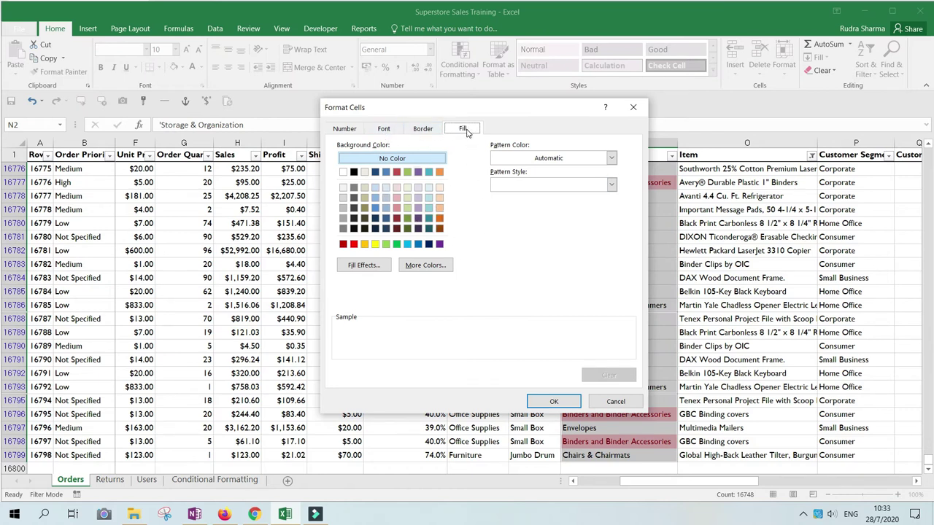
left_click(374, 246)
key("Return")
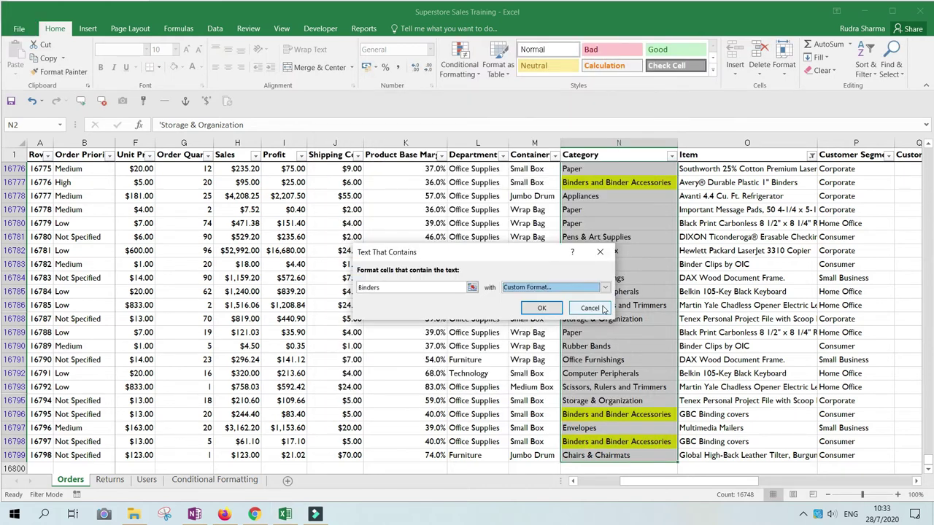
left_click(544, 310)
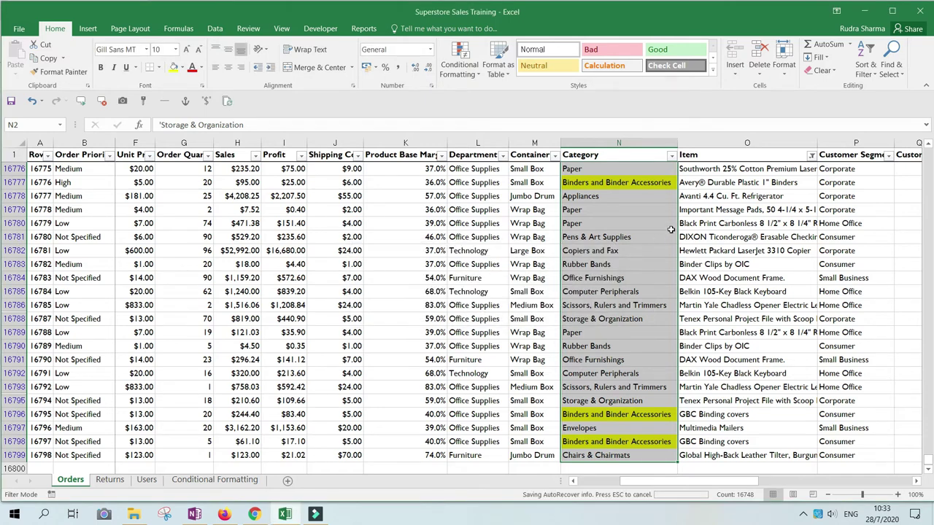
Test the text rule by entering "This is Binders" in Category cell N16529, and undo the entry.
scroll(611, 260, "up", 20)
scroll(612, 260, "up", 5)
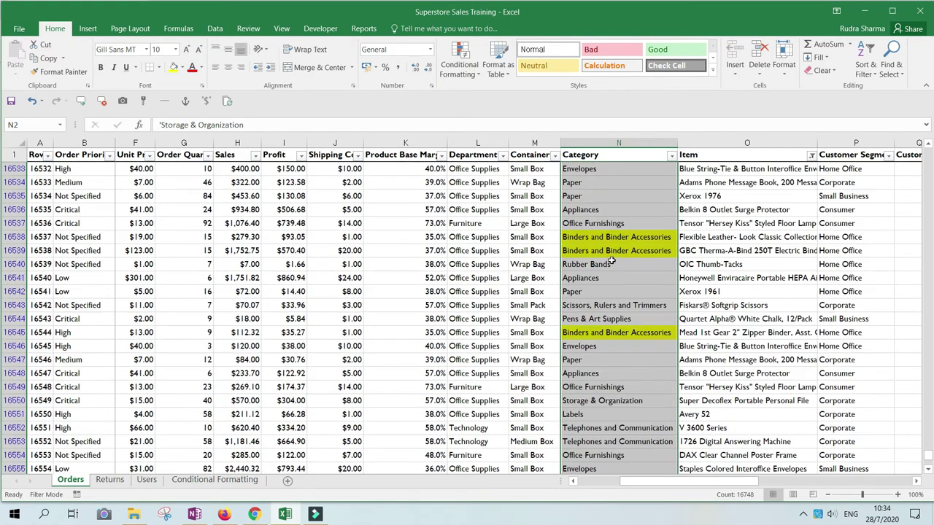
left_click(591, 223)
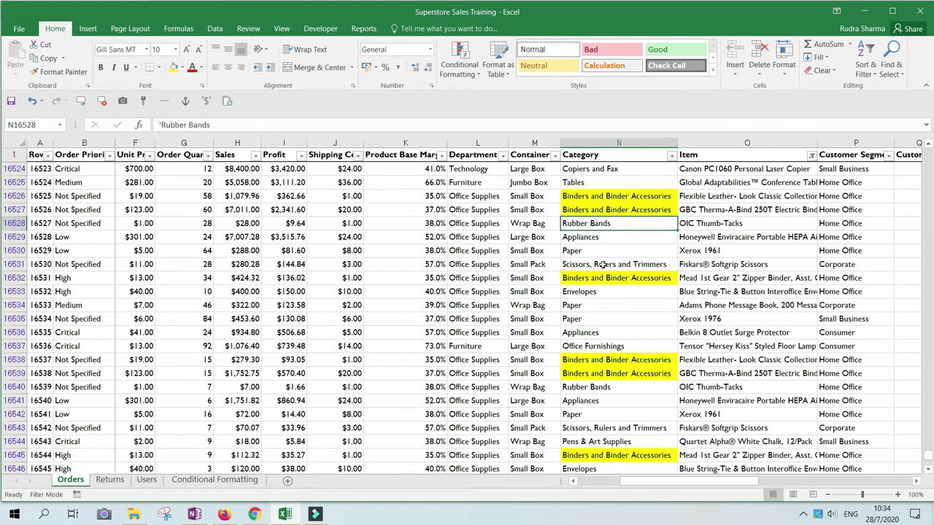
type("Binders")
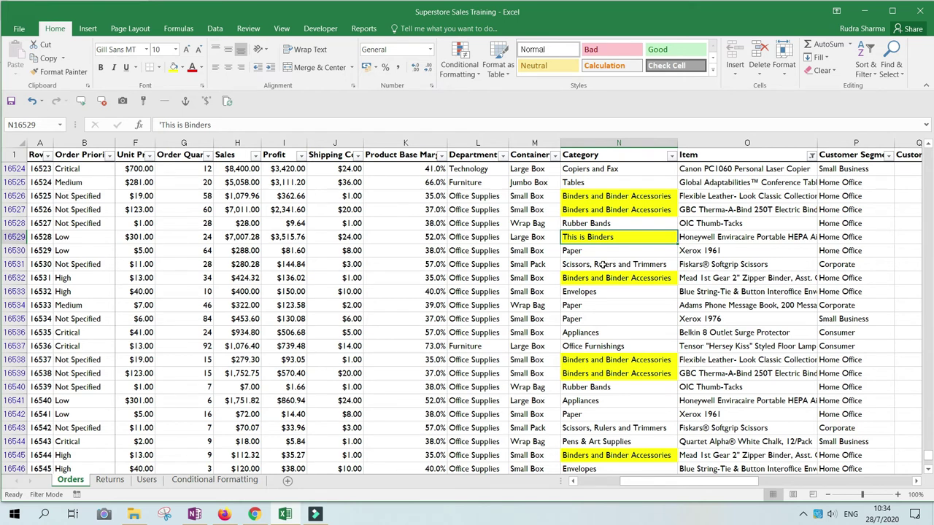
key("ctrl+z")
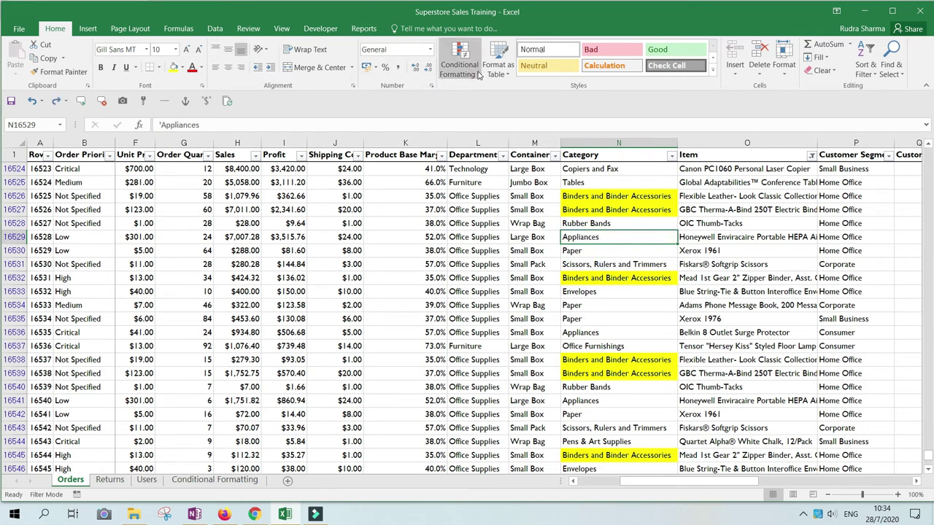
left_click(473, 75)
mouse_move(493, 95)
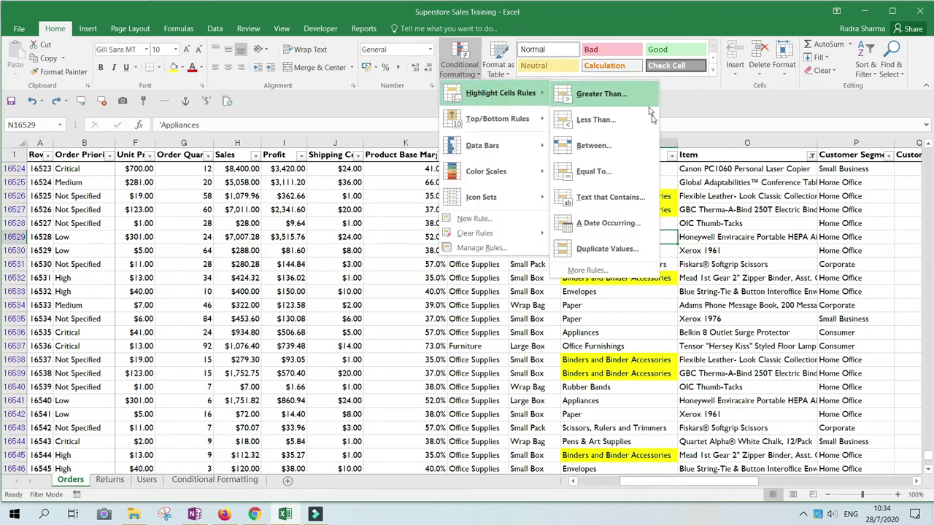
left_click(608, 227)
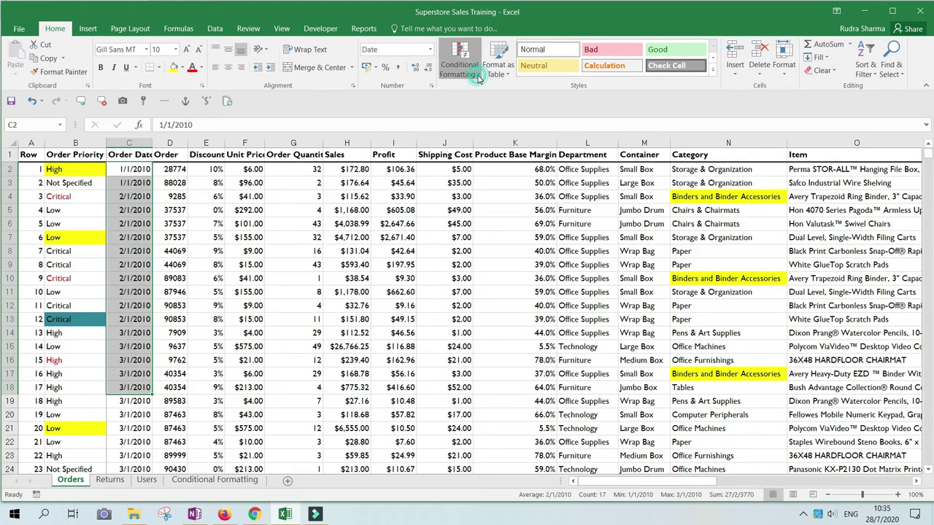
Format Order Date cells C2:C18 with a date occurring Today using Red Border.
left_click(478, 78)
mouse_move(493, 92)
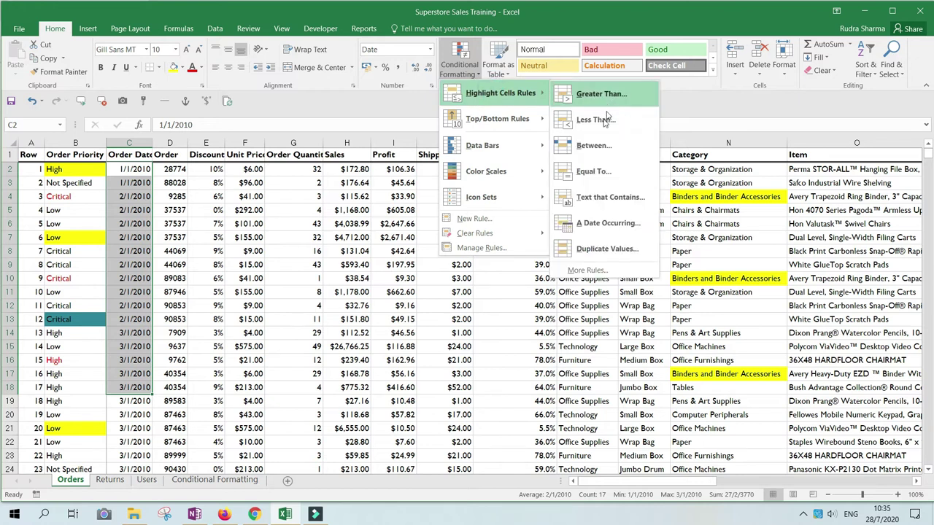
left_click(611, 224)
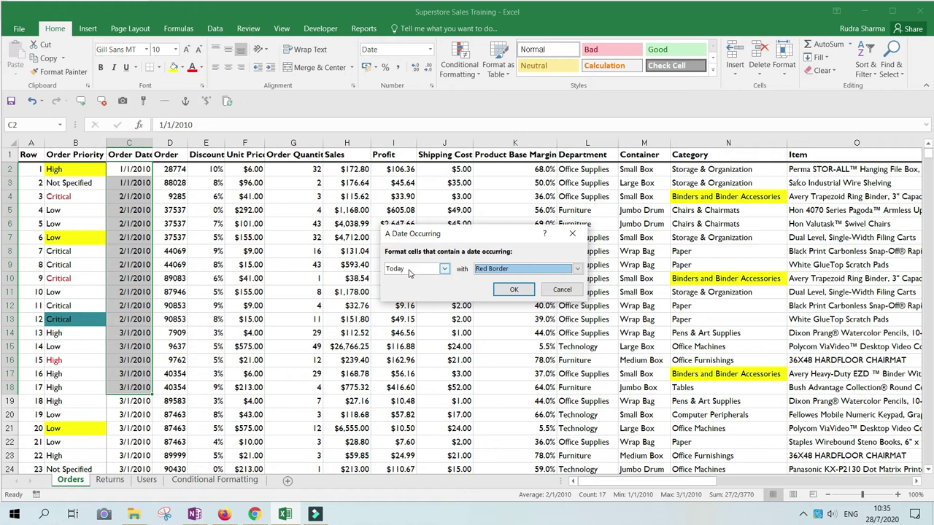
left_click(516, 291)
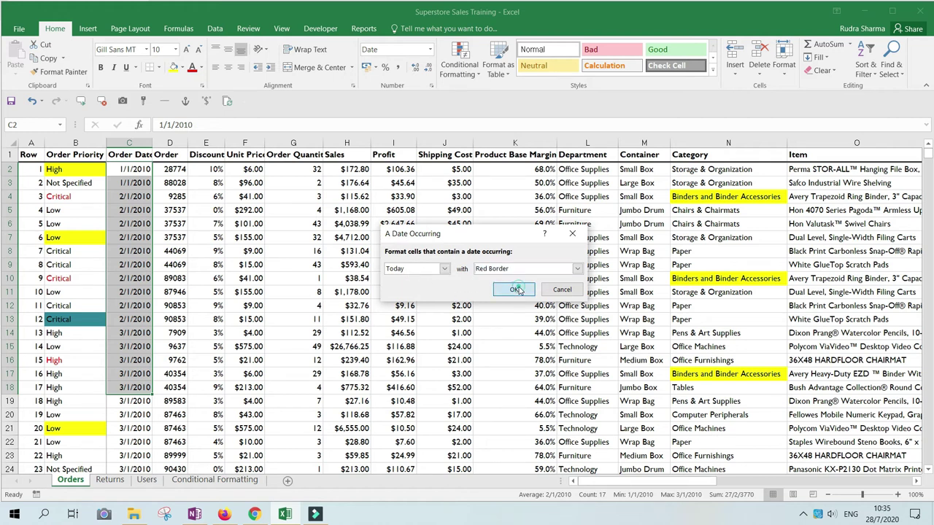
Enter the current date, 28/7/2020, in Order Date cells C3, C7 and C13.
left_click(135, 169)
left_click(135, 183)
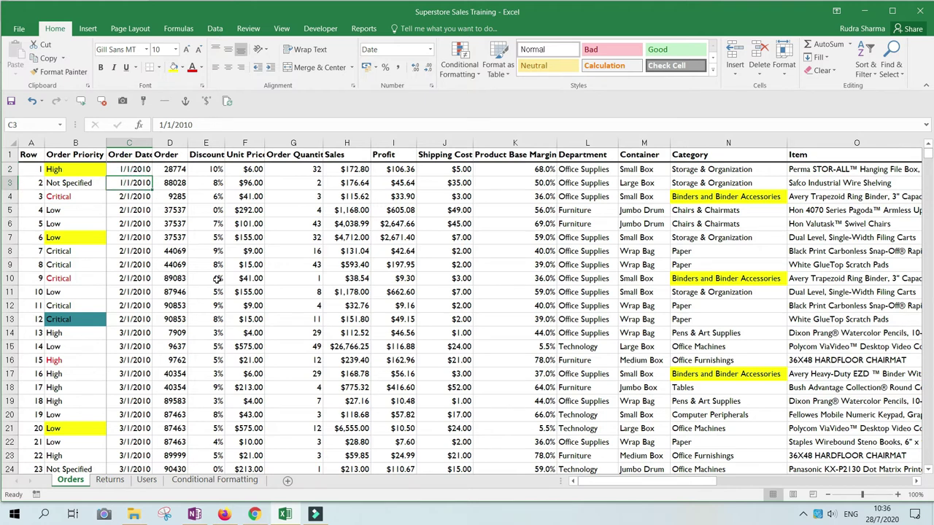
key("ctrl+semicolon")
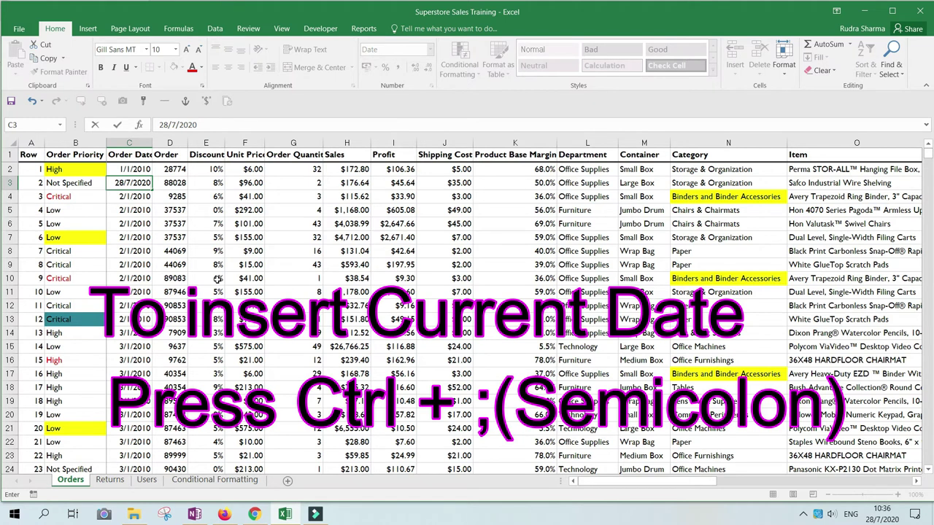
key("Return")
key("Down")
key("Down")
key("Down")
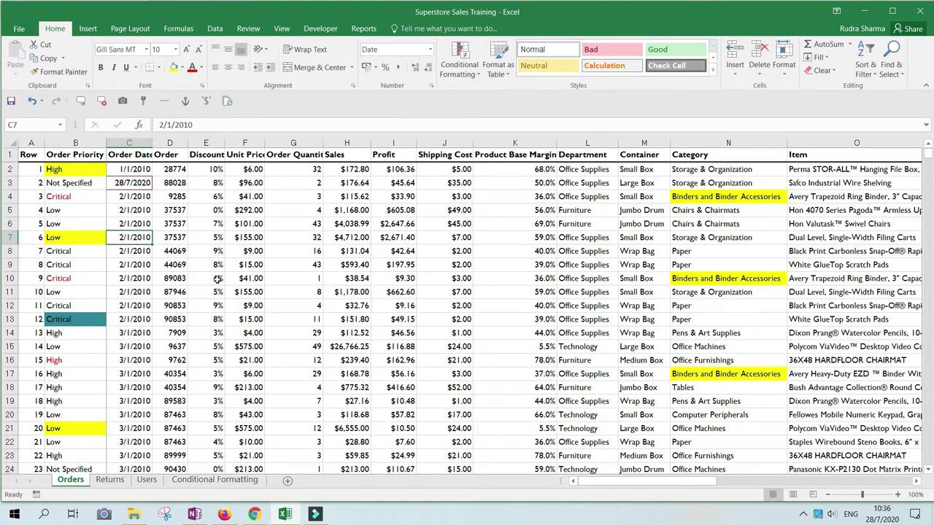
key("ctrl+semicolon")
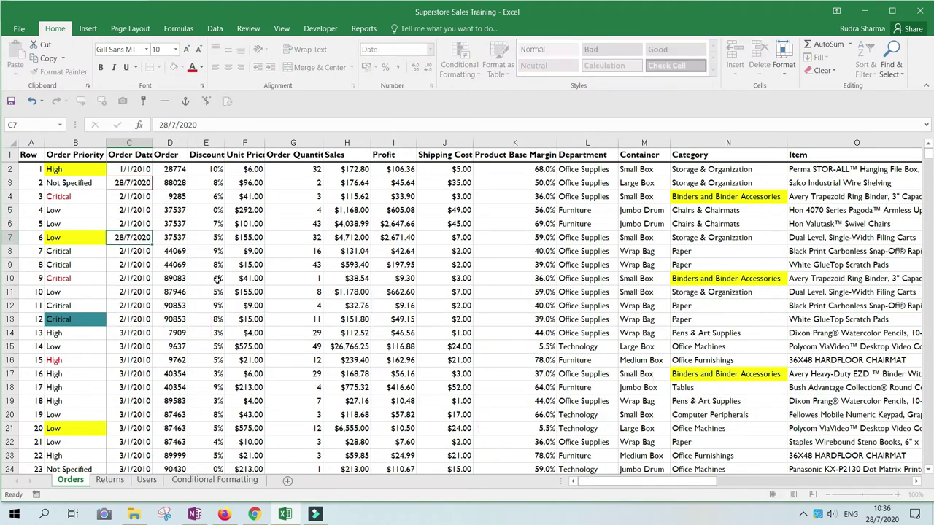
key("Return")
key("Down")
key("Down")
key("Down")
key("Down")
key("Down")
Examine the conditional formatting on the current-date cells C3 and C7 in the Order Date column.
key("Up")
key("Up")
key("Up")
key("Up")
key("Up")
key("Up")
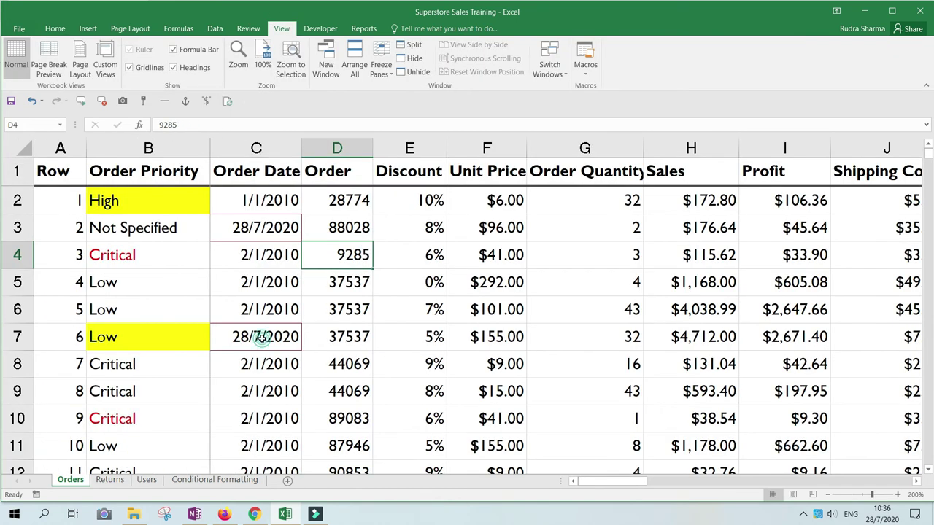
left_click(262, 338)
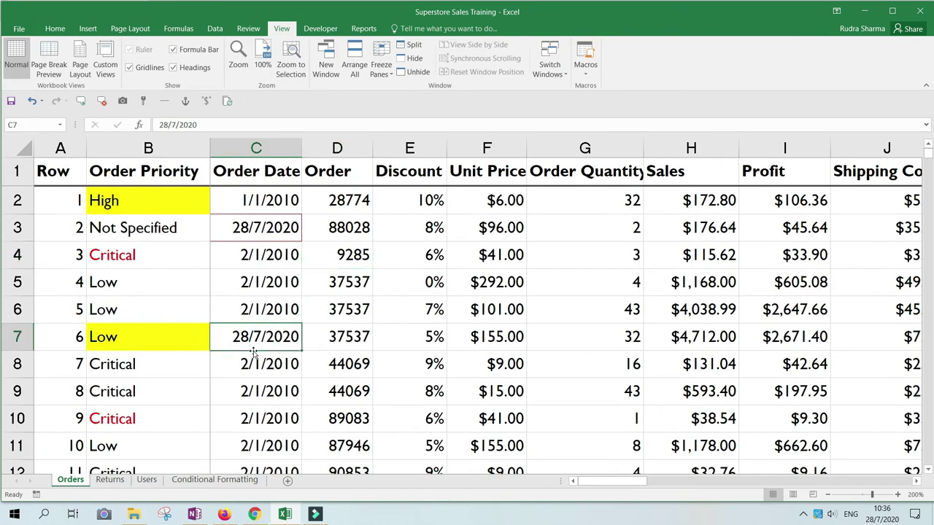
left_click(270, 227)
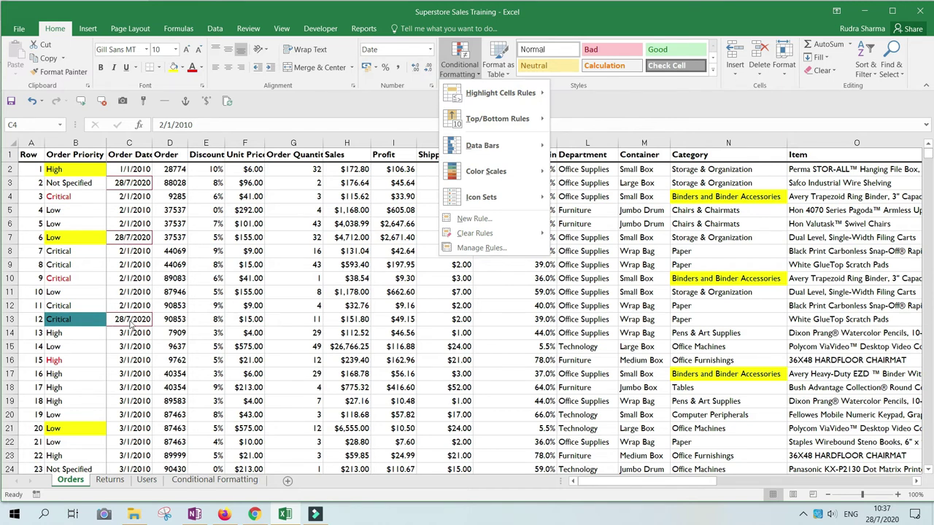
Try the Duplicate Values rule on the Order Date column with the Duplicate and Unique options, and cancel it.
left_click(146, 196)
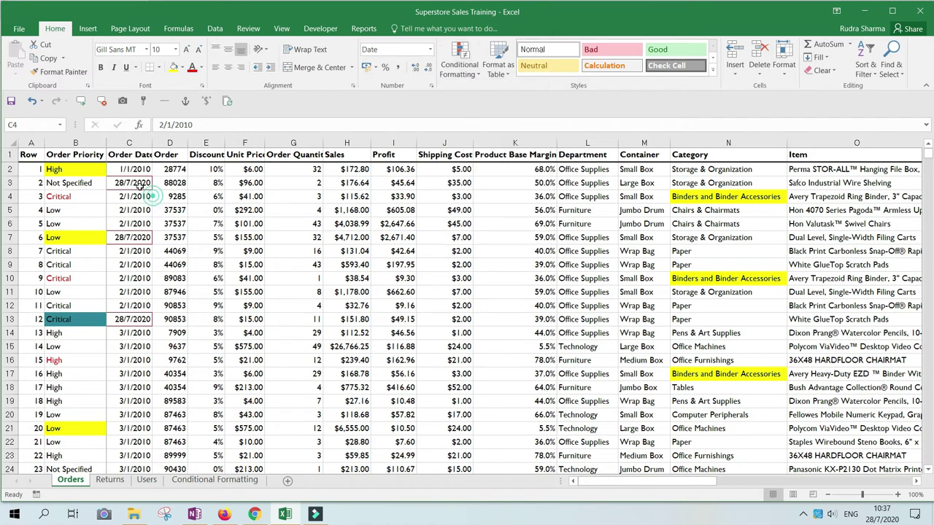
left_click(129, 142)
left_click(467, 73)
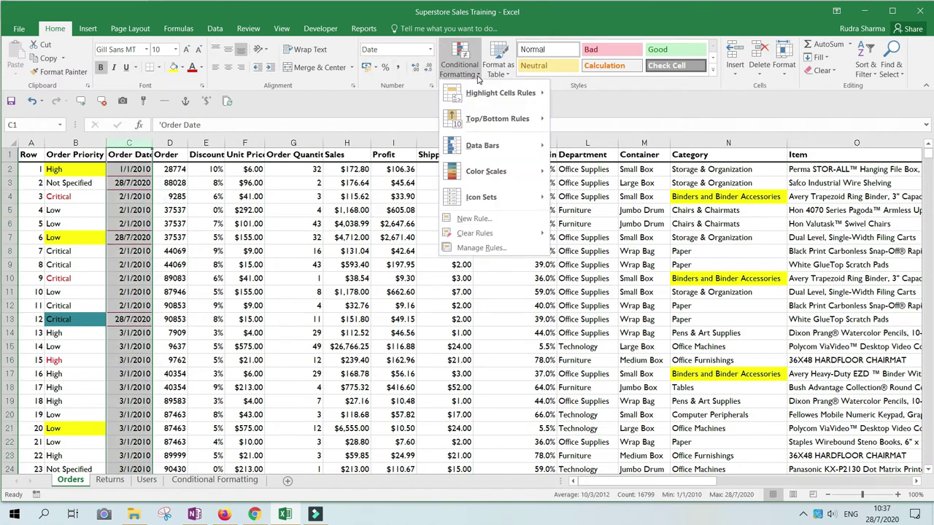
mouse_move(493, 95)
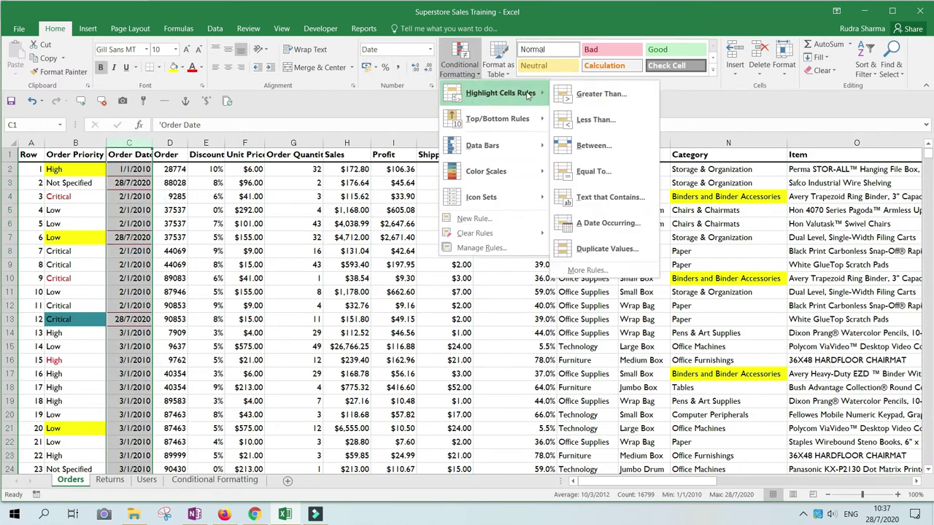
left_click(608, 249)
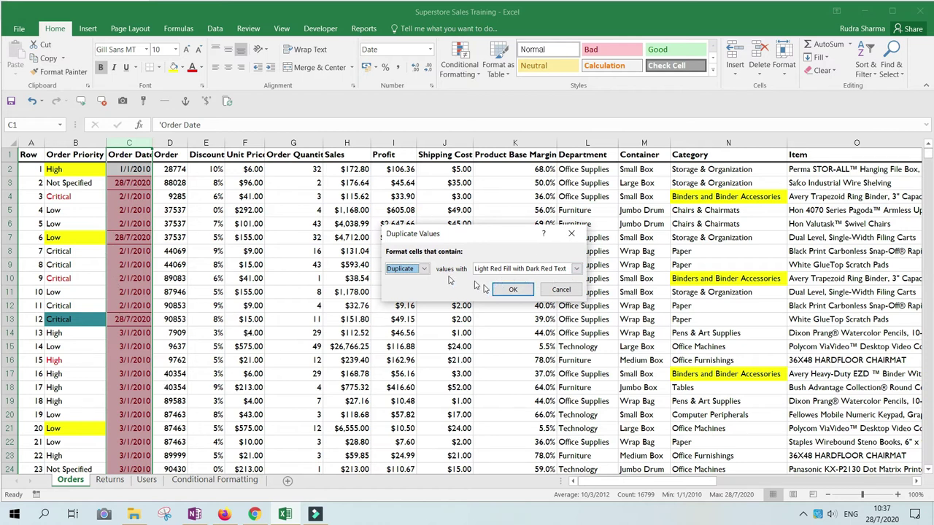
left_click(423, 269)
left_click(405, 288)
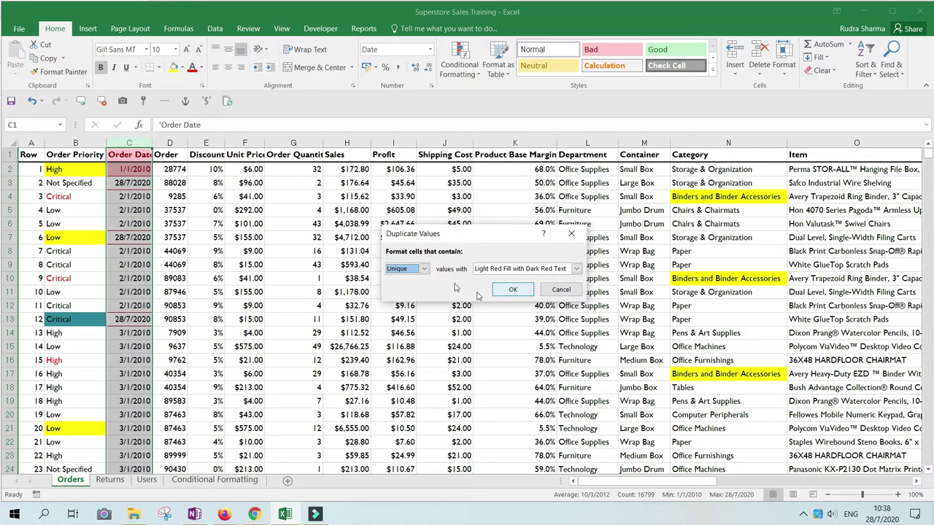
left_click(424, 269)
left_click(405, 277)
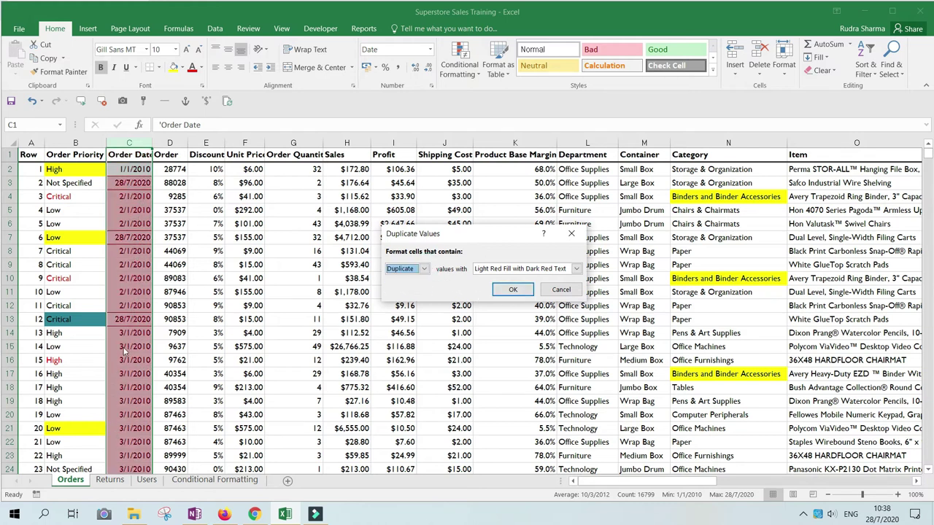
left_click(562, 291)
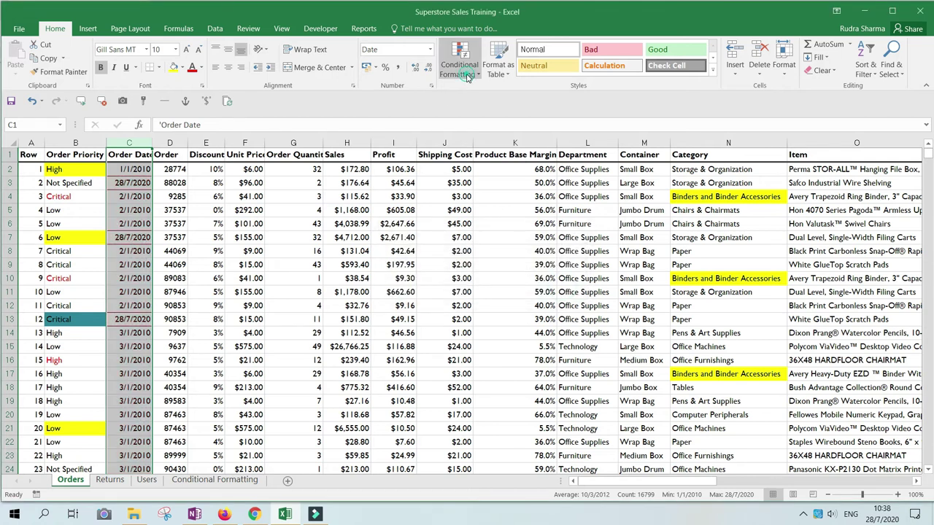
left_click(465, 73)
mouse_move(511, 92)
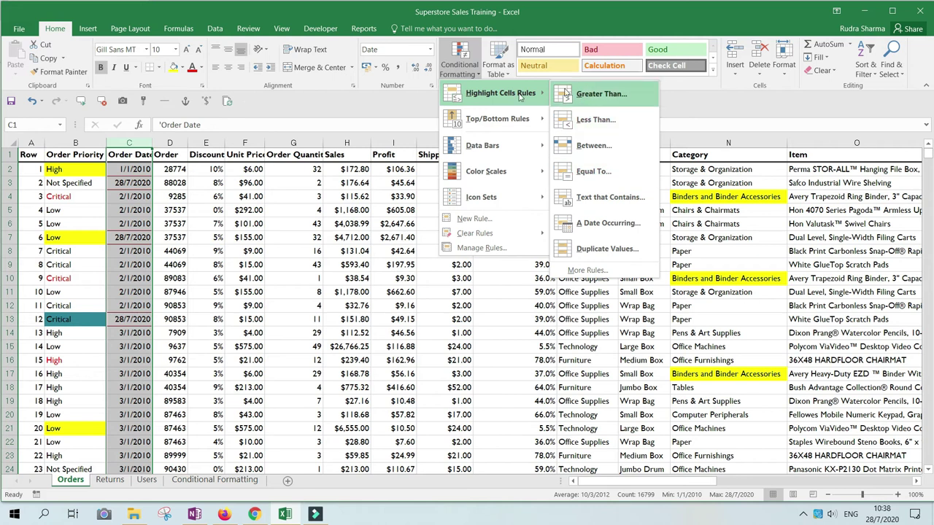
mouse_move(537, 118)
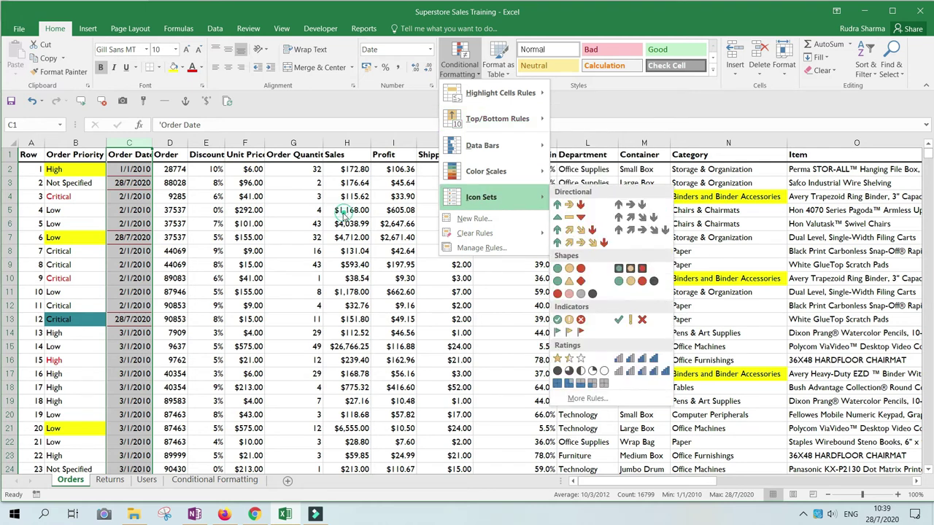
Format the top 15 items in Sales cells H2:H16799 with Green Fill with Dark Green Text.
left_click(343, 188)
left_click(342, 184)
key("Up")
key("Up")
key("Down")
key("shift+Down")
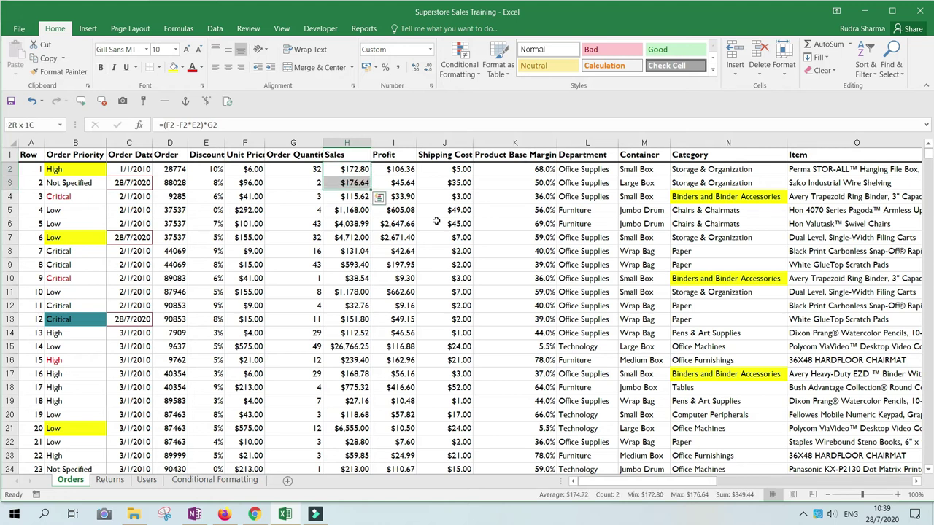
key("ctrl+shift+Down")
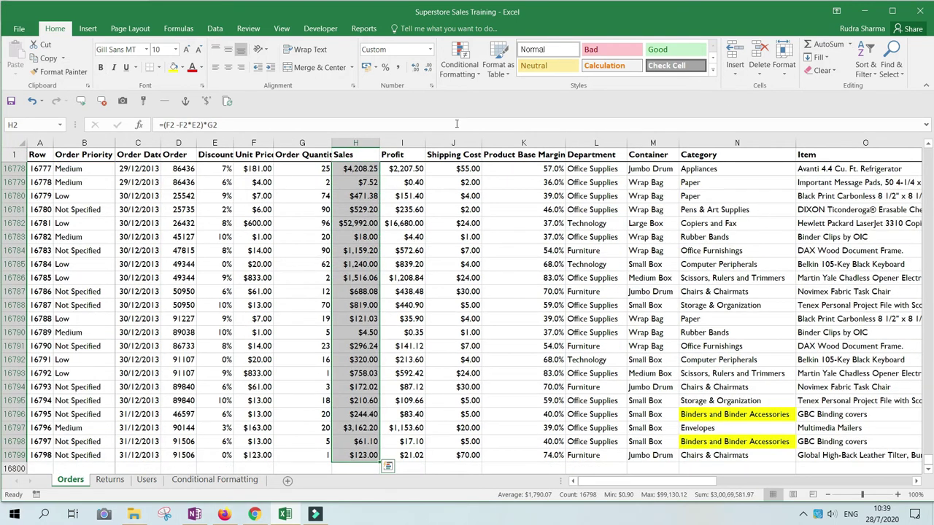
left_click(459, 62)
mouse_move(496, 121)
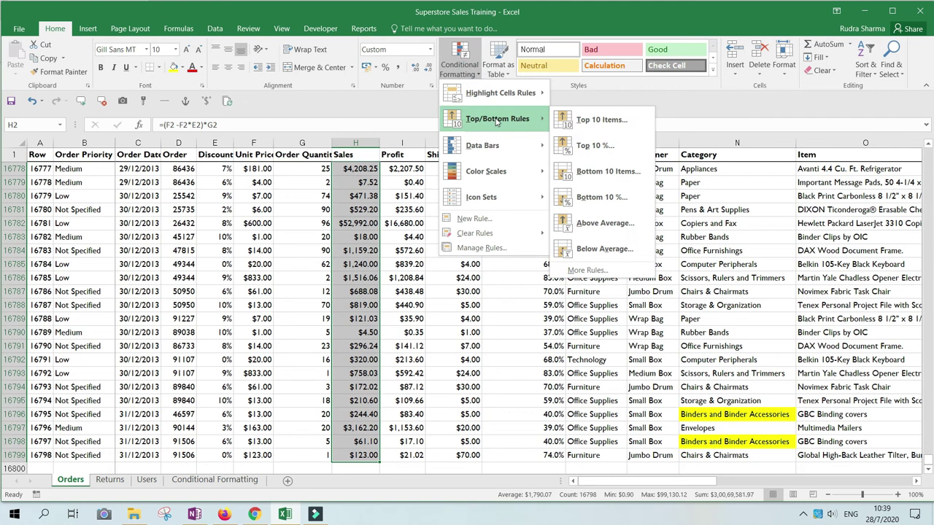
left_click(597, 119)
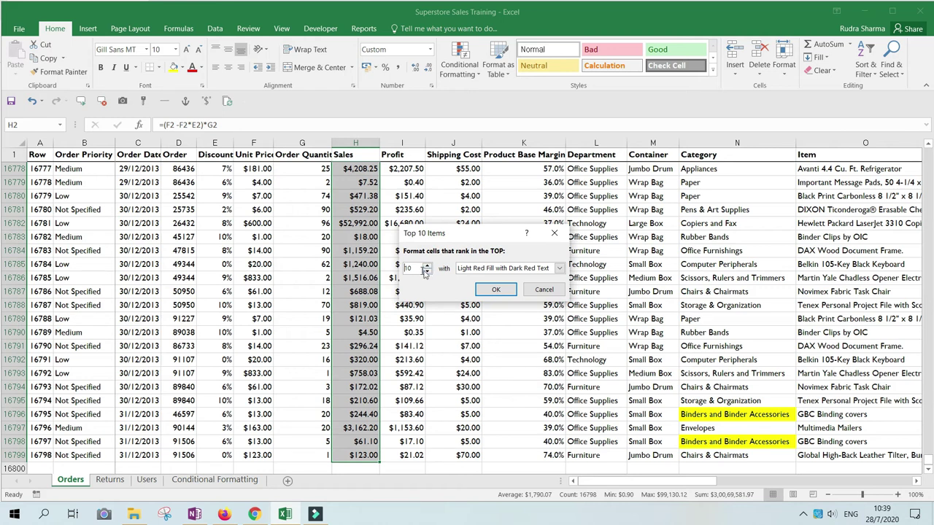
double_click(418, 267)
type("15")
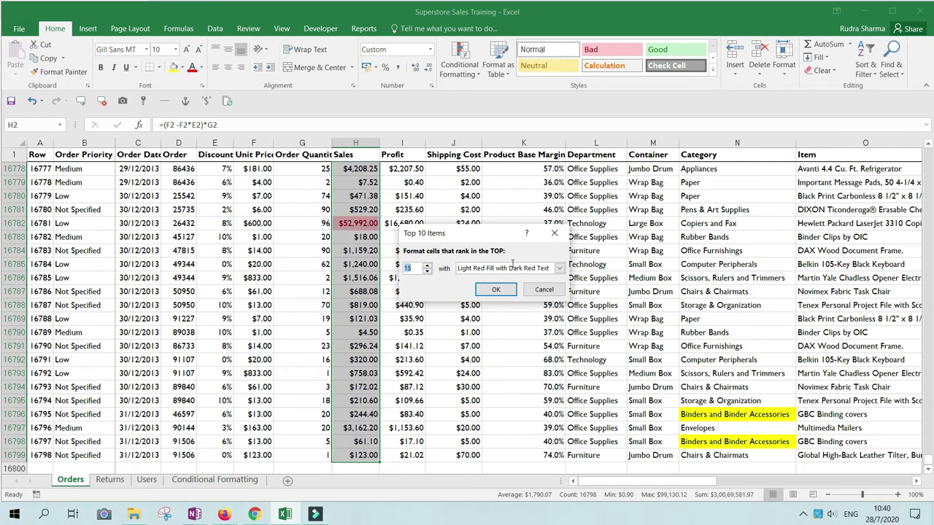
left_click(559, 268)
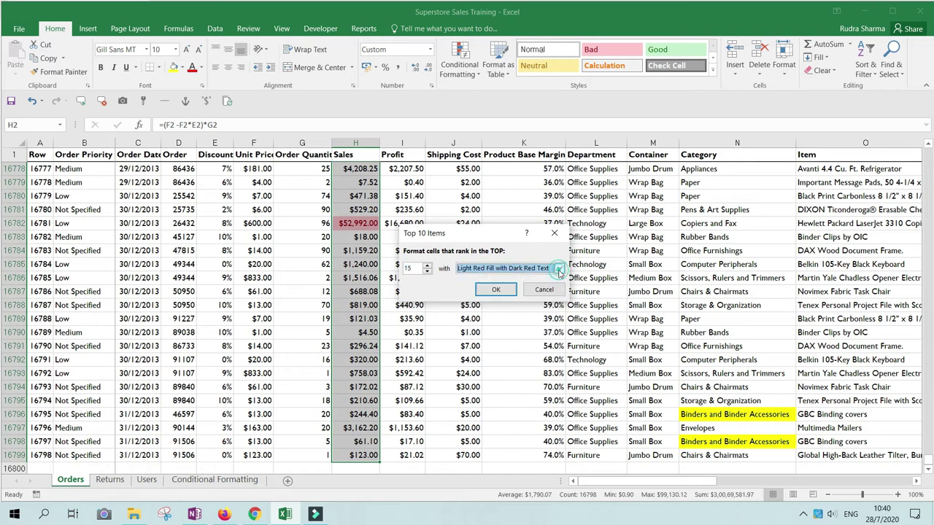
left_click(490, 297)
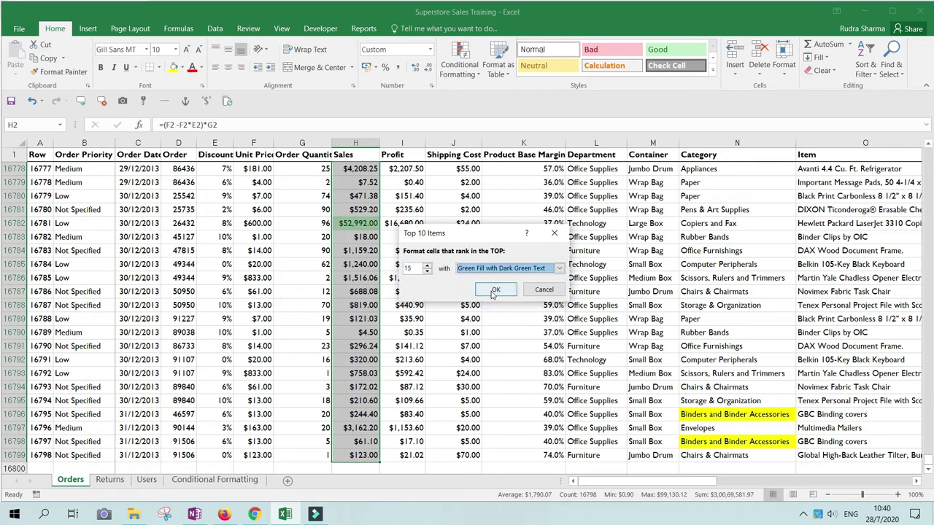
left_click(511, 287)
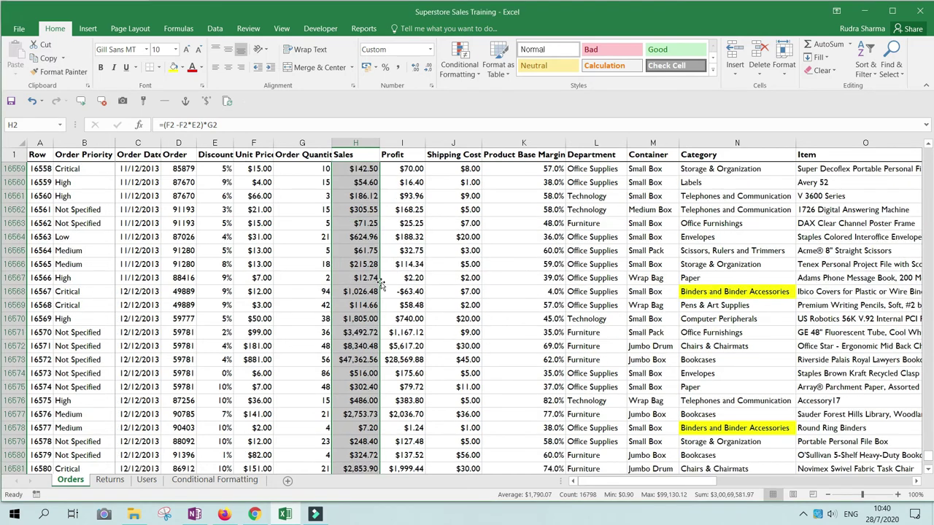
Look through the Sales column for the cells highlighted by the top 15 rule.
scroll(380, 285, "up", 19)
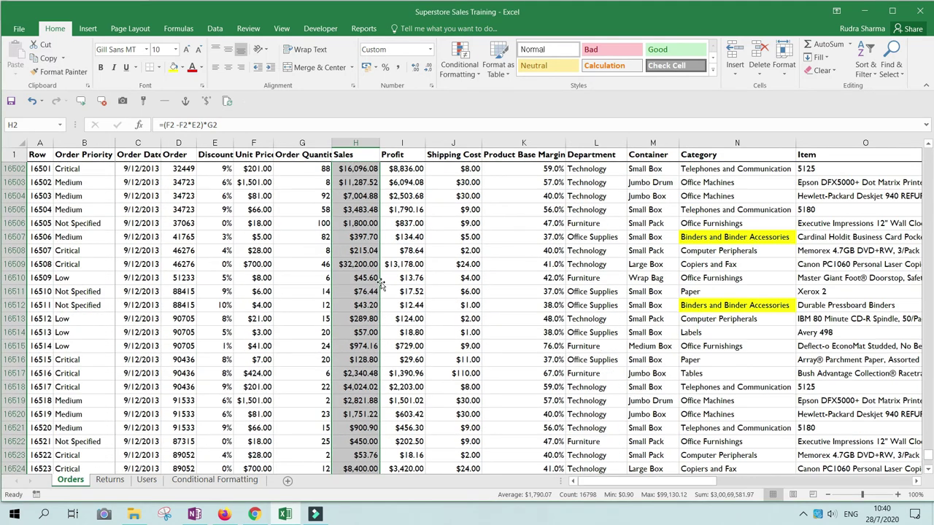
scroll(381, 285, "up", 20)
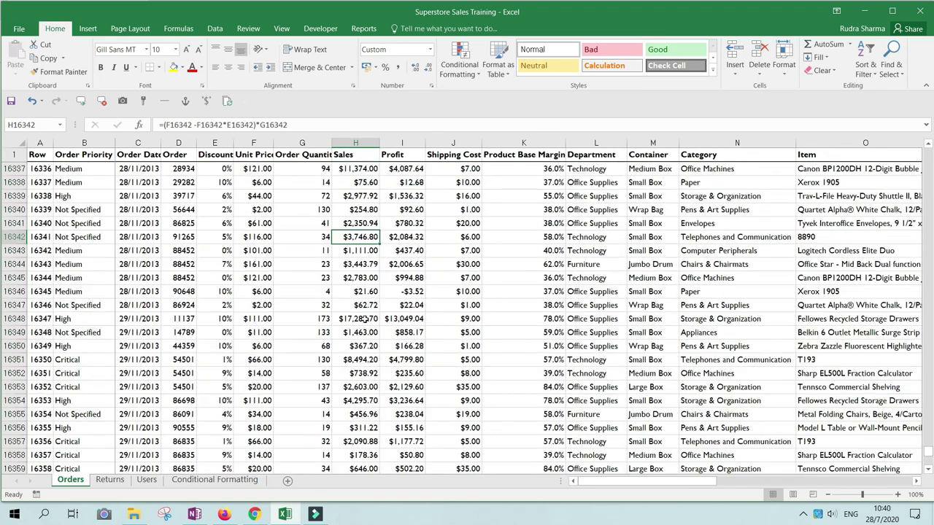
key("ctrl+Up")
key("Down")
key("Down")
key("Down")
key("Down")
key("Down")
key("Down")
key("Down")
key("Down")
key("Down")
key("Down")
key("Down")
key("Down")
key("Down")
key("Down")
key("Down")
key("Down")
key("Down")
key("Down")
key("Down")
key("Down")
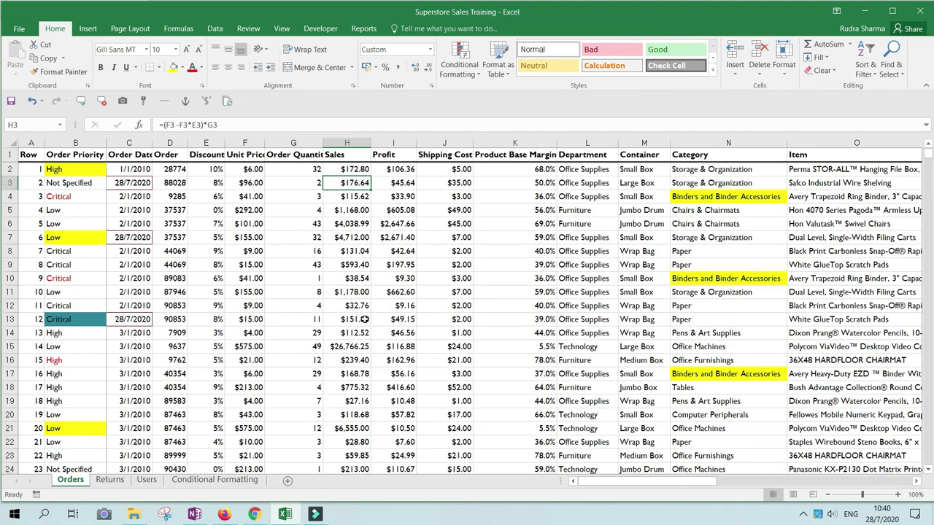
key("Down")
key("Down")
key("Down")
key("Down")
key("Down")
key("Down")
key("Down")
key("Down")
key("Down")
key("Down")
key("Down")
key("Down")
key("Down")
key("Down")
key("Down")
key("Down")
key("Down")
key("Down")
key("Down")
key("Down")
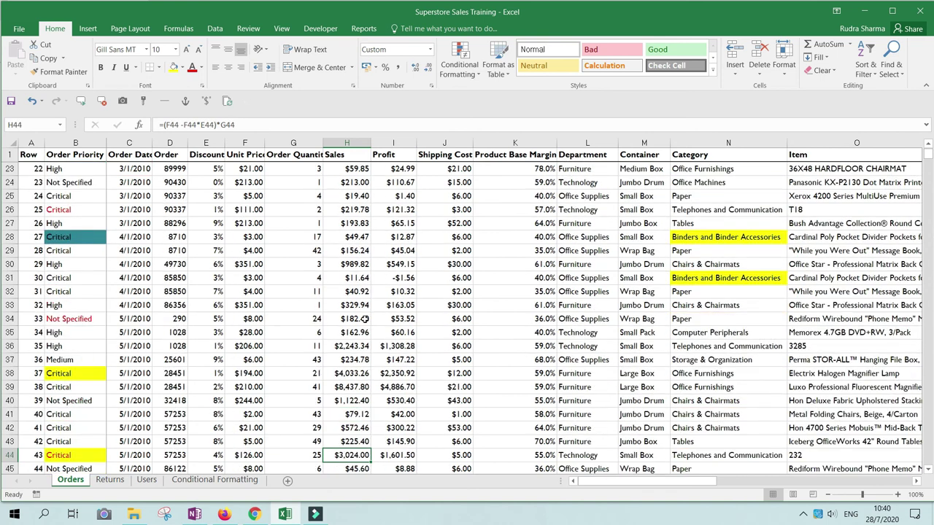
key("ctrl+Down")
Turn on filters for the header row and sort the Sales column from largest to smallest.
key("ctrl+Up")
key("Up")
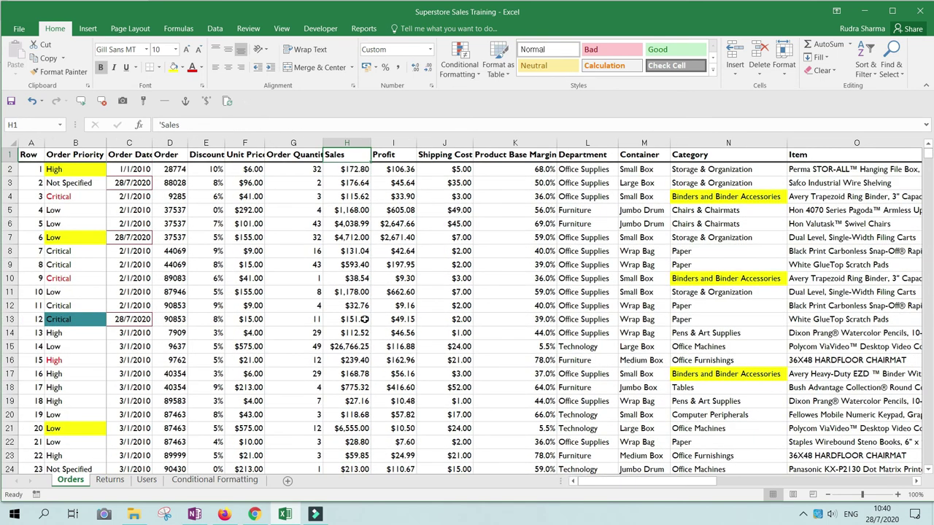
key("ctrl+shift+l")
scroll(364, 319, "right", 5)
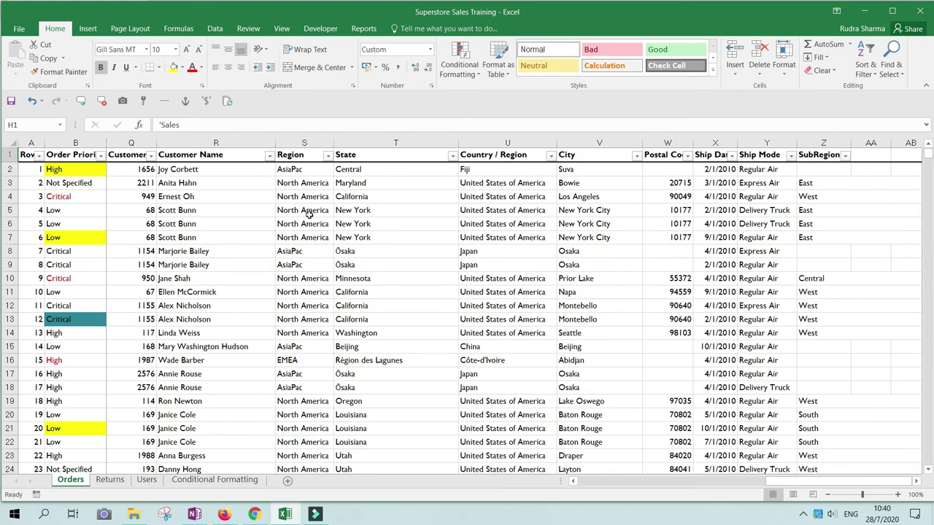
key("Right")
left_click(363, 155)
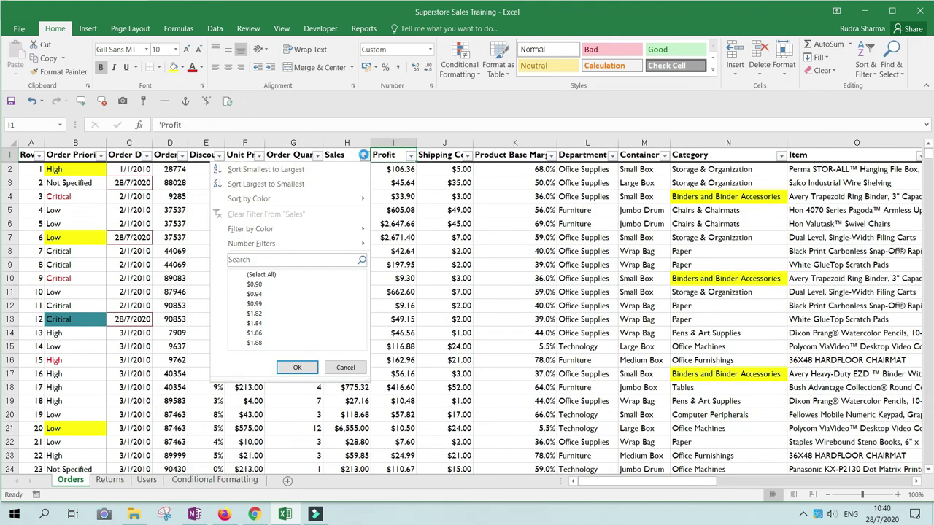
left_click(248, 183)
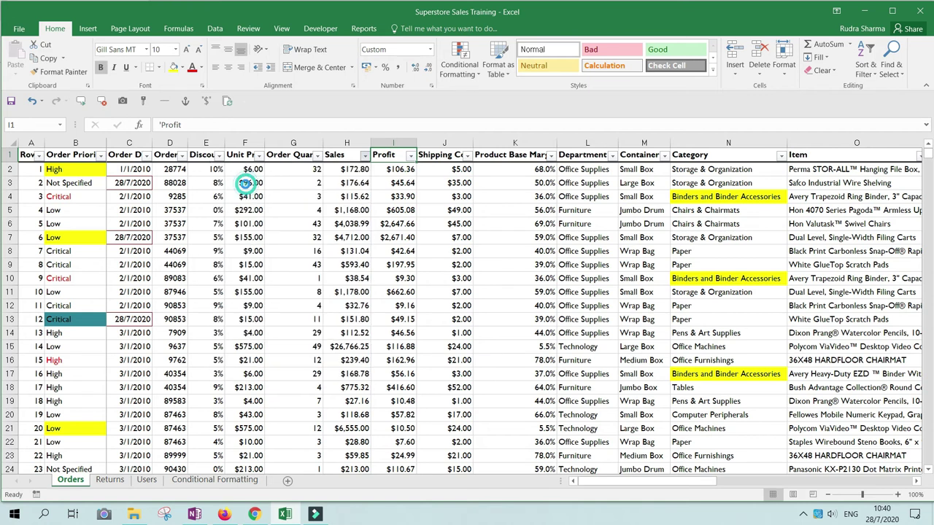
Check the count of highlighted Sales values by selecting cells H2:H16.
left_click_drag(347, 169, 351, 355)
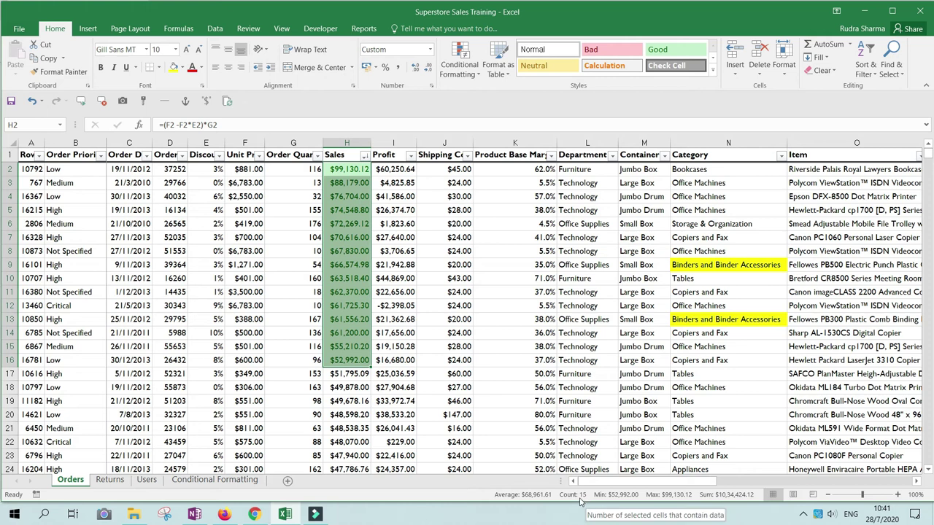
left_click(339, 230)
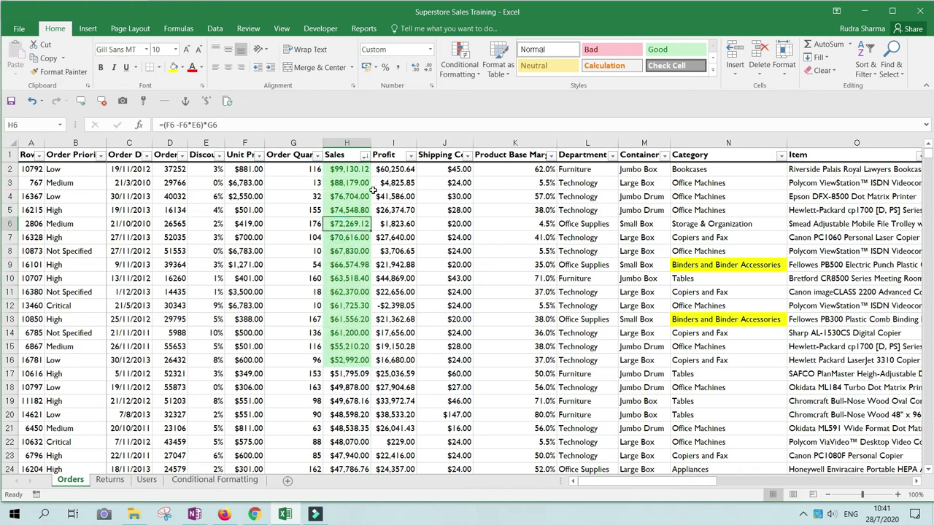
left_click(474, 77)
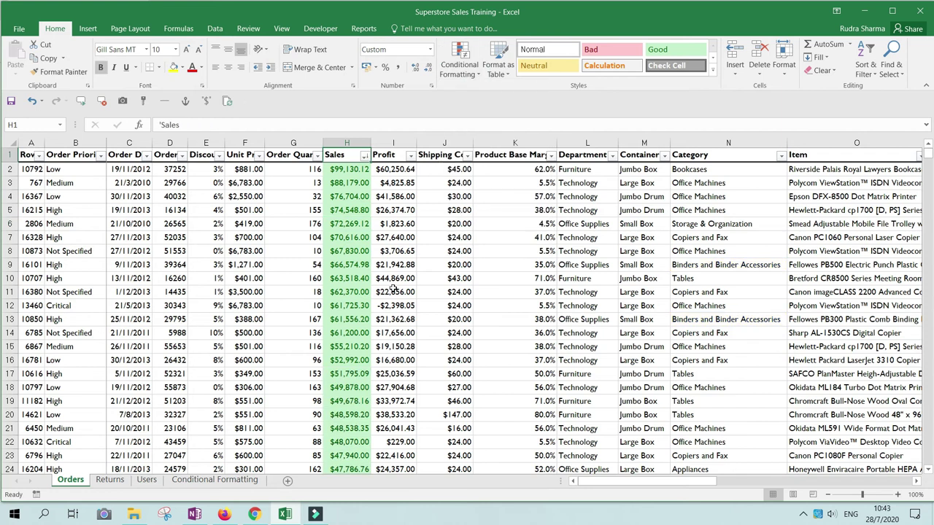
Clear the conditional formatting rules from the entire Orders sheet.
key("Down")
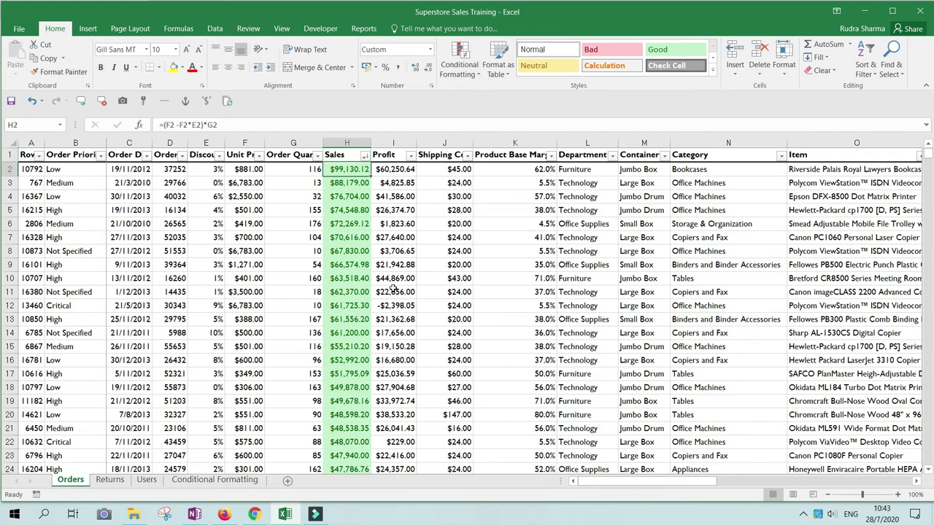
left_click(459, 67)
mouse_move(503, 233)
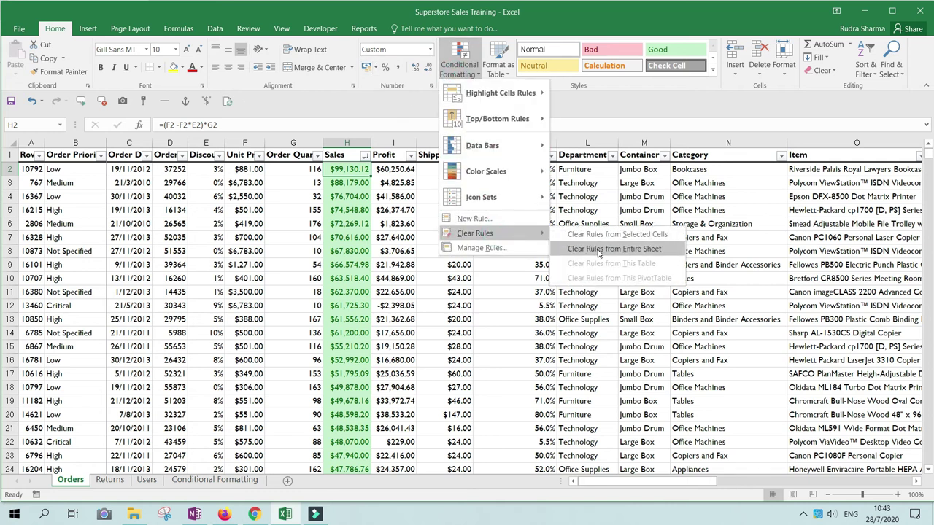
left_click(597, 250)
key("Down")
key("Down")
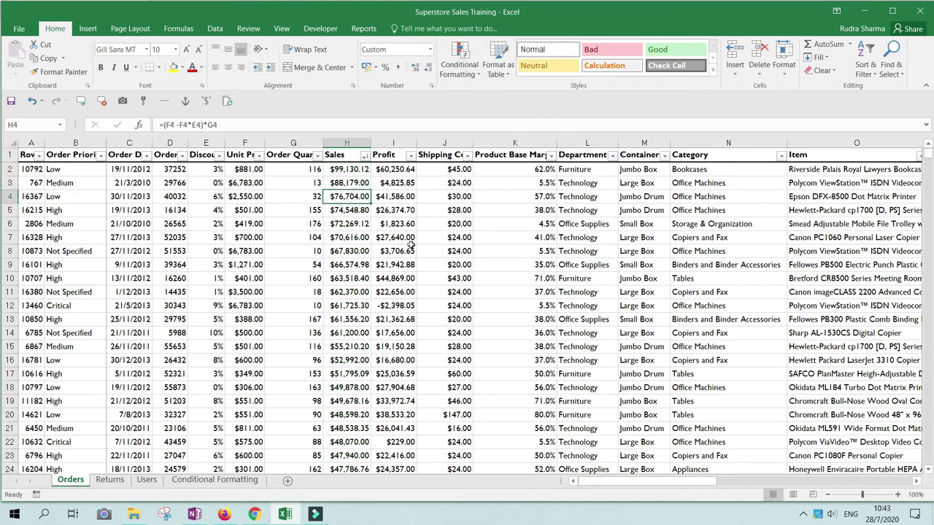
Highlight the bottom 10 items among all Sales values with Light Red Fill with Dark Red Text.
key("ctrl+Up")
key("alt+Down")
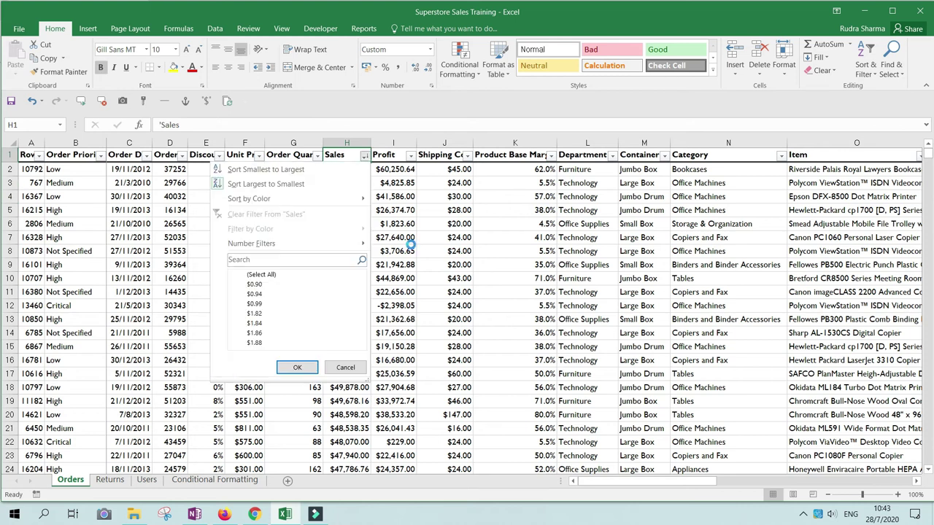
key("Escape")
key("Down")
key("ctrl+shift+Down")
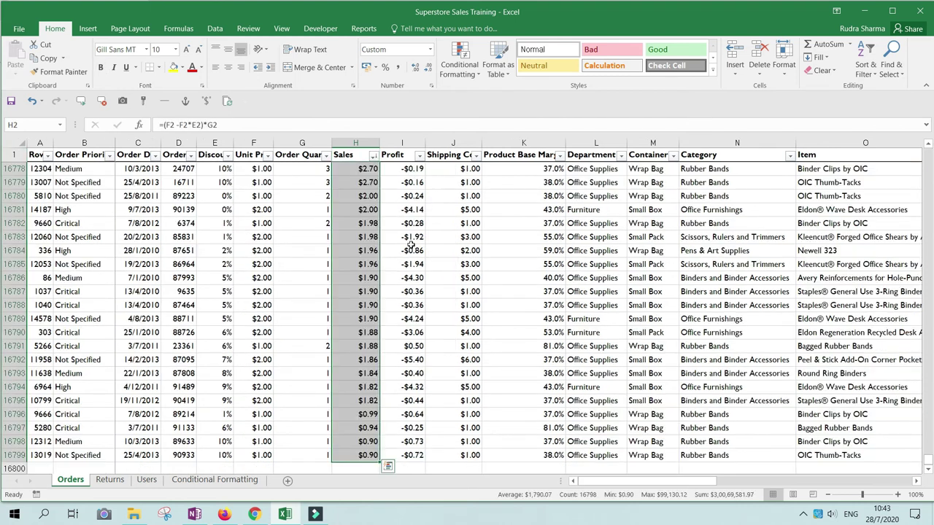
left_click(459, 64)
mouse_move(500, 124)
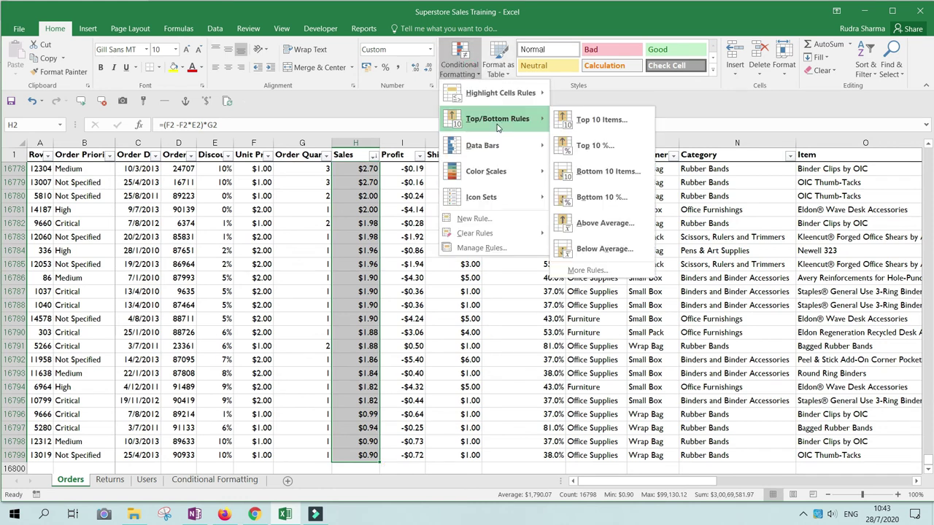
left_click(608, 172)
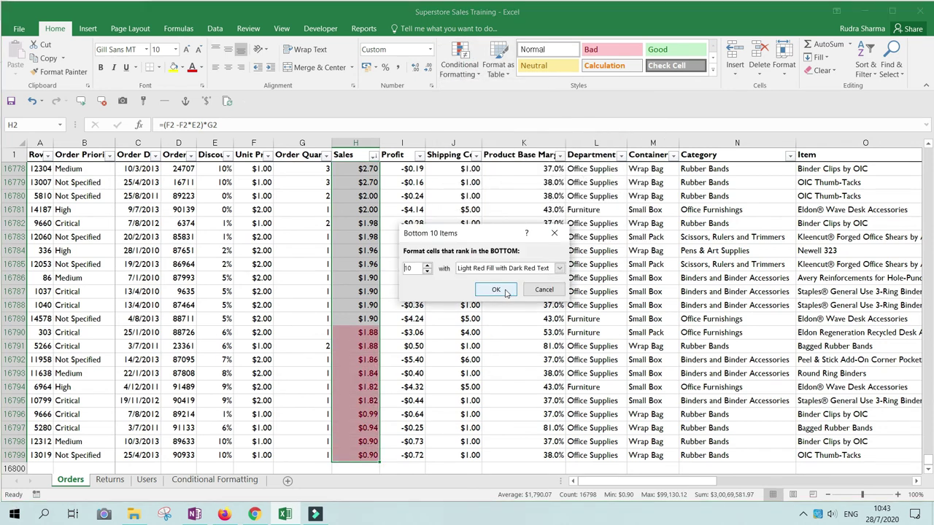
left_click(497, 289)
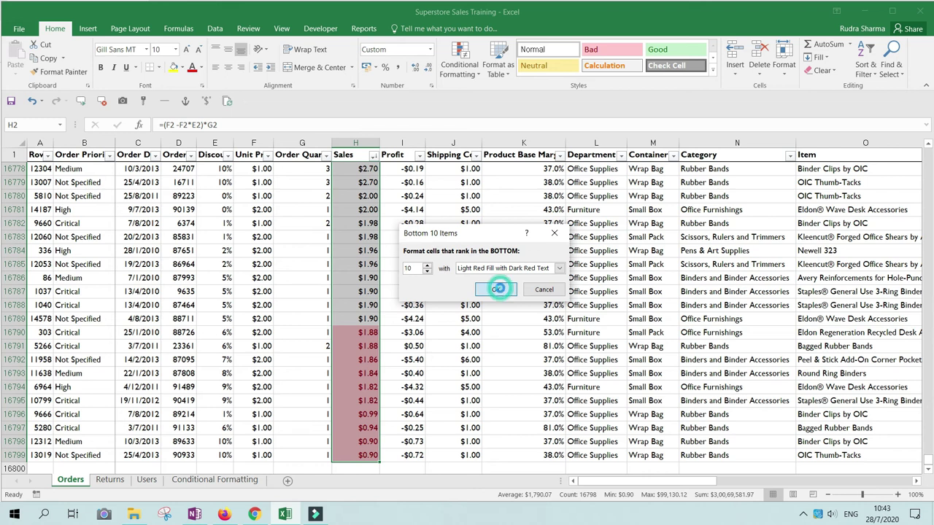
scroll(437, 299, "down", 4)
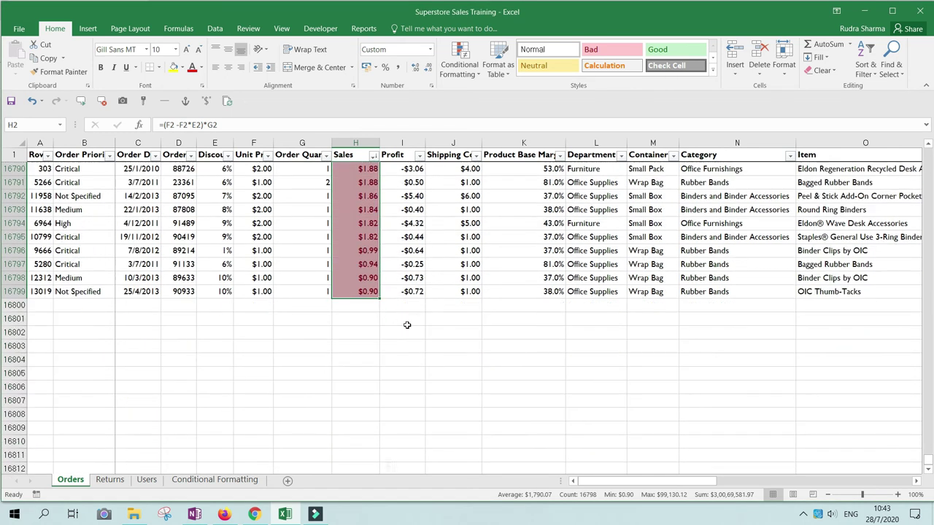
scroll(390, 309, "up", 2)
left_click(459, 62)
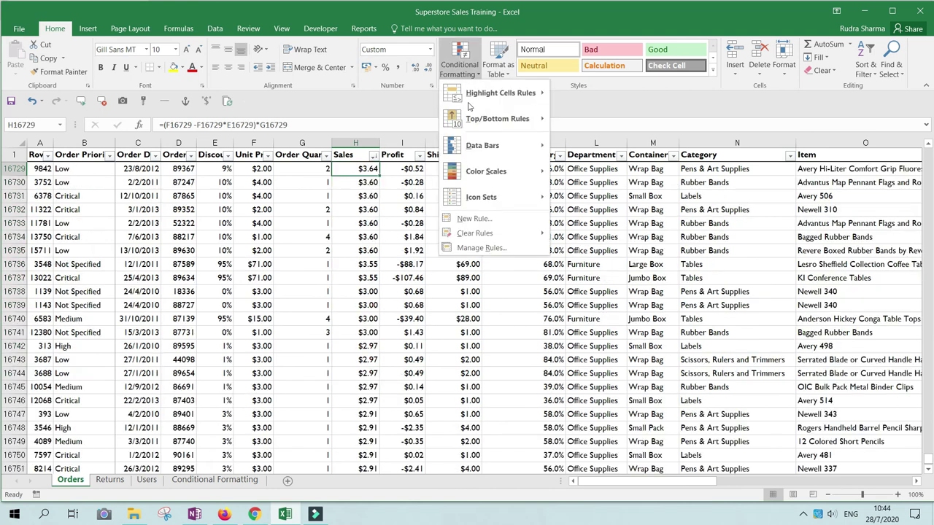
left_click(482, 120)
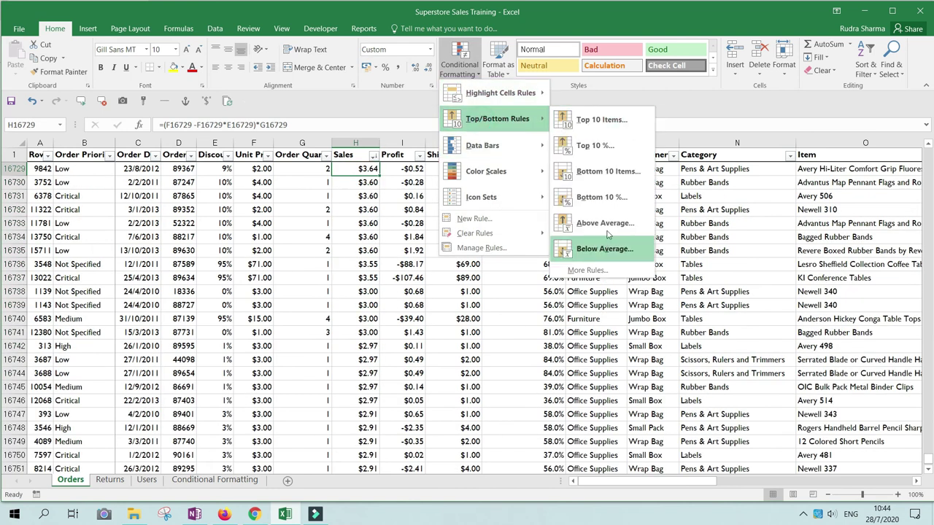
left_click(367, 205)
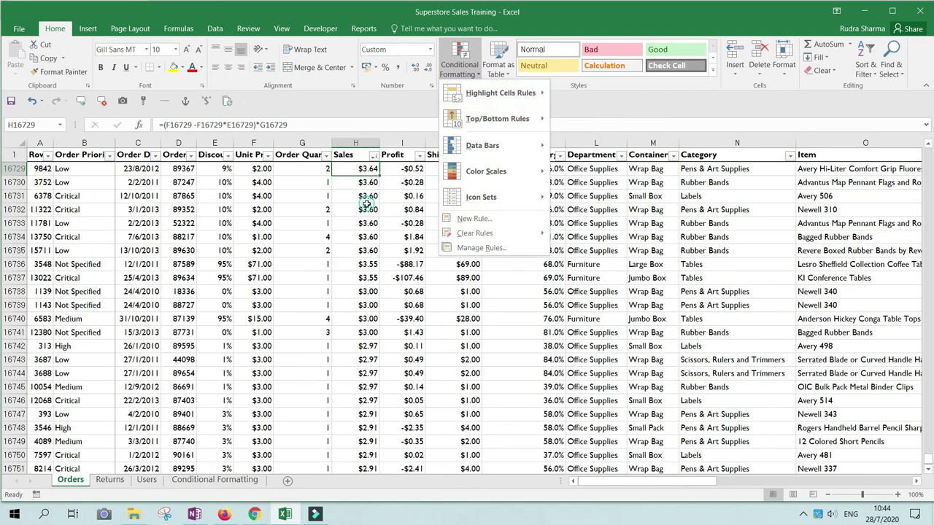
left_click(366, 205)
Highlight the above-average Sales values with Green Fill with Dark Green Text and go to the end of the highlighted cells.
left_click(503, 124)
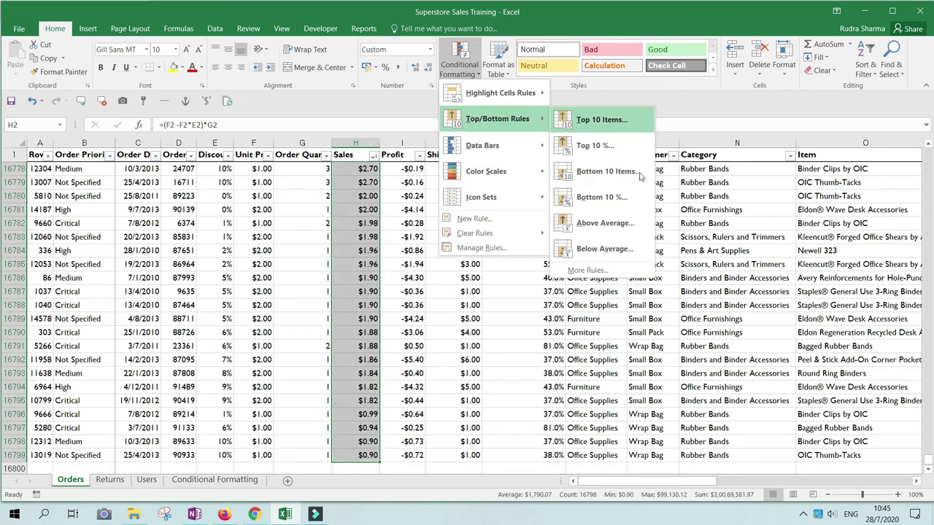
left_click(607, 219)
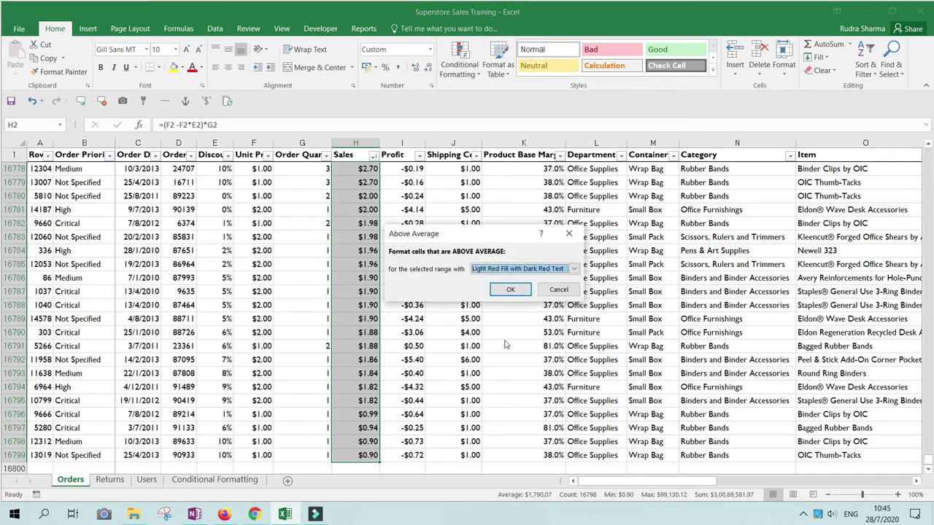
left_click(527, 269)
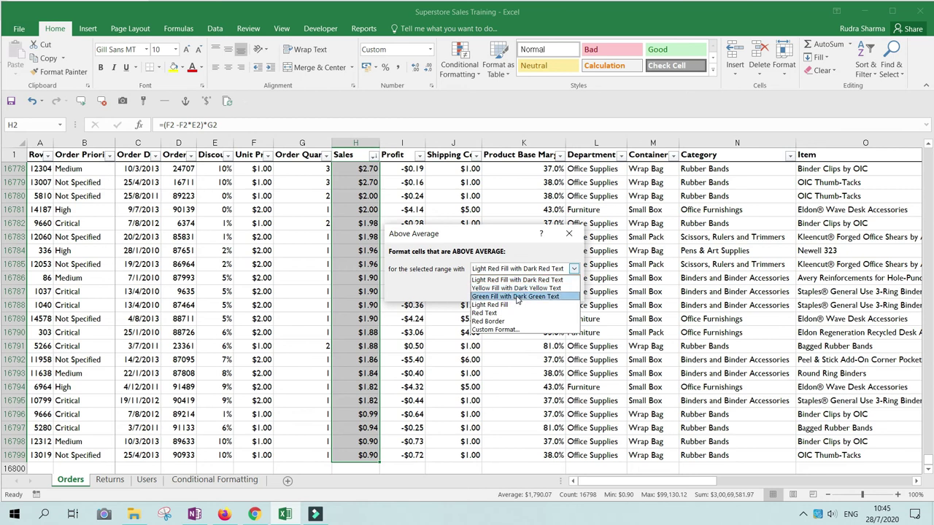
left_click(522, 297)
left_click(512, 290)
key("Up")
key("Up")
key("Up")
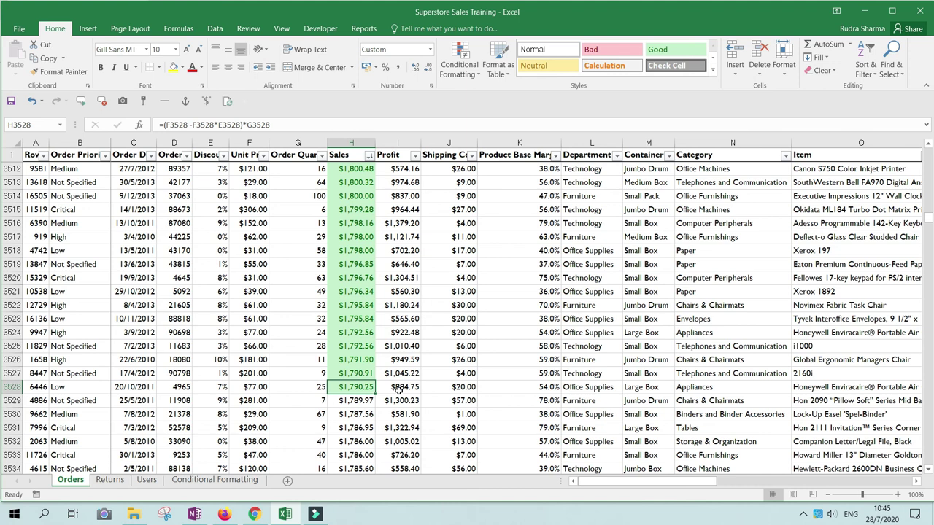
left_click(475, 78)
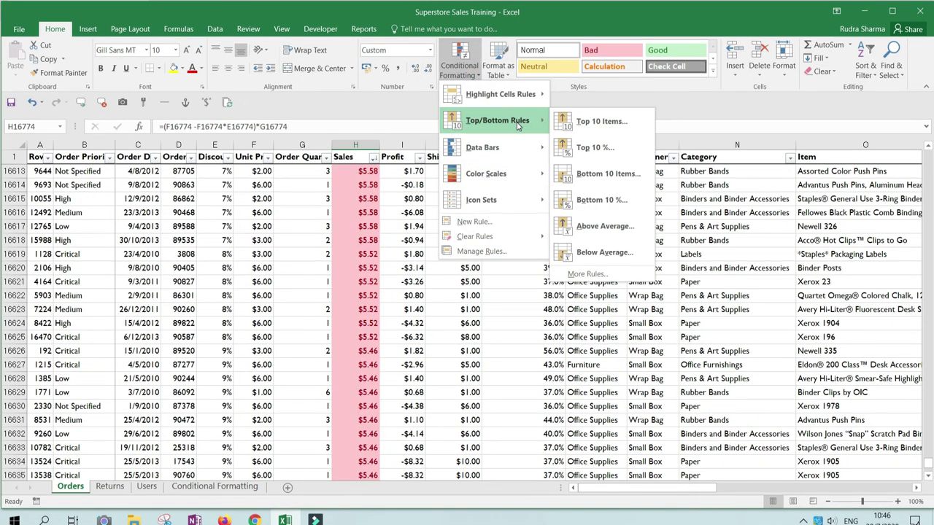
mouse_move(508, 149)
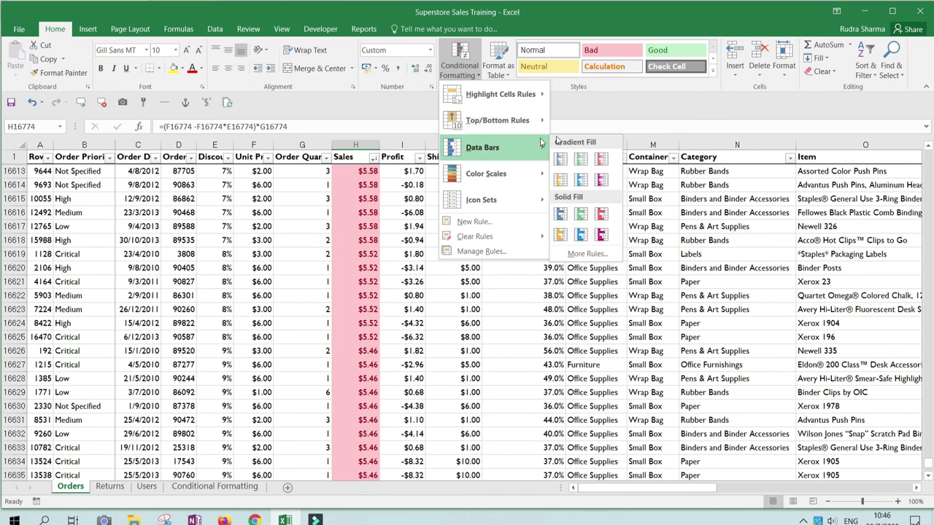
mouse_move(501, 205)
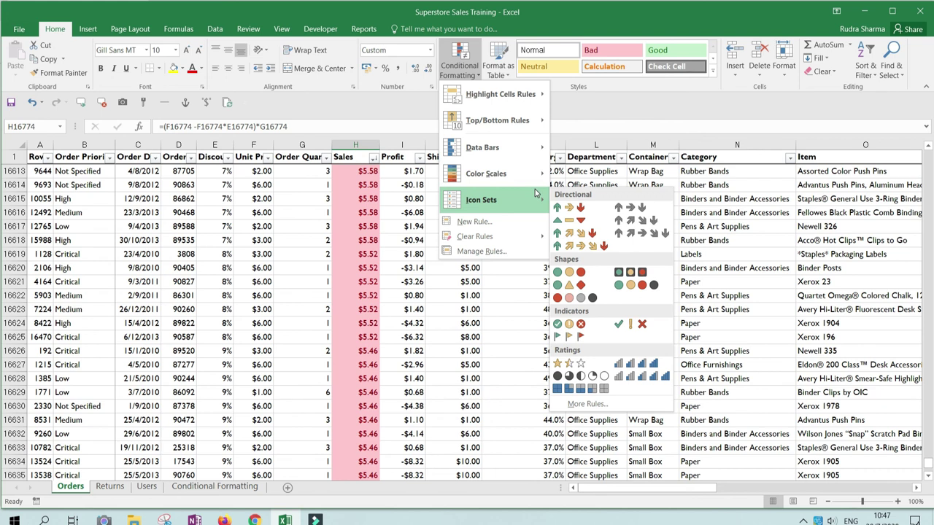
left_click(468, 285)
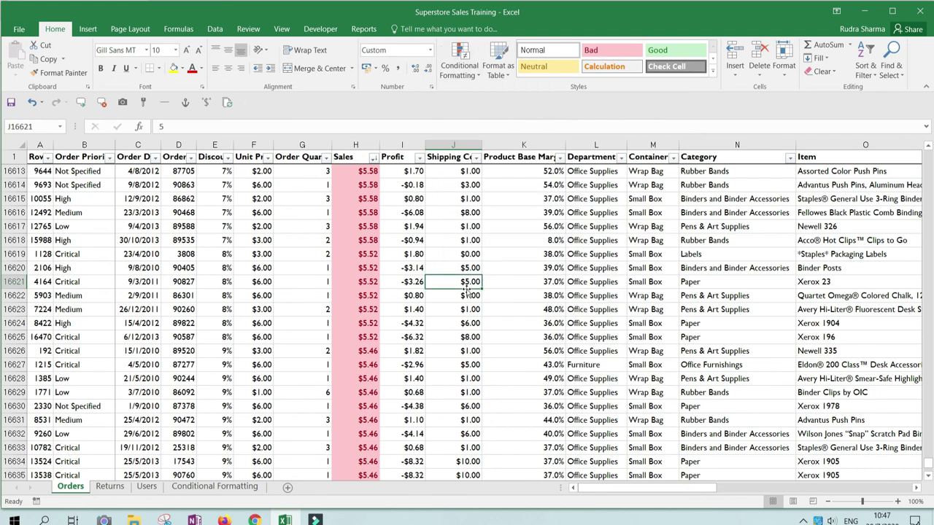